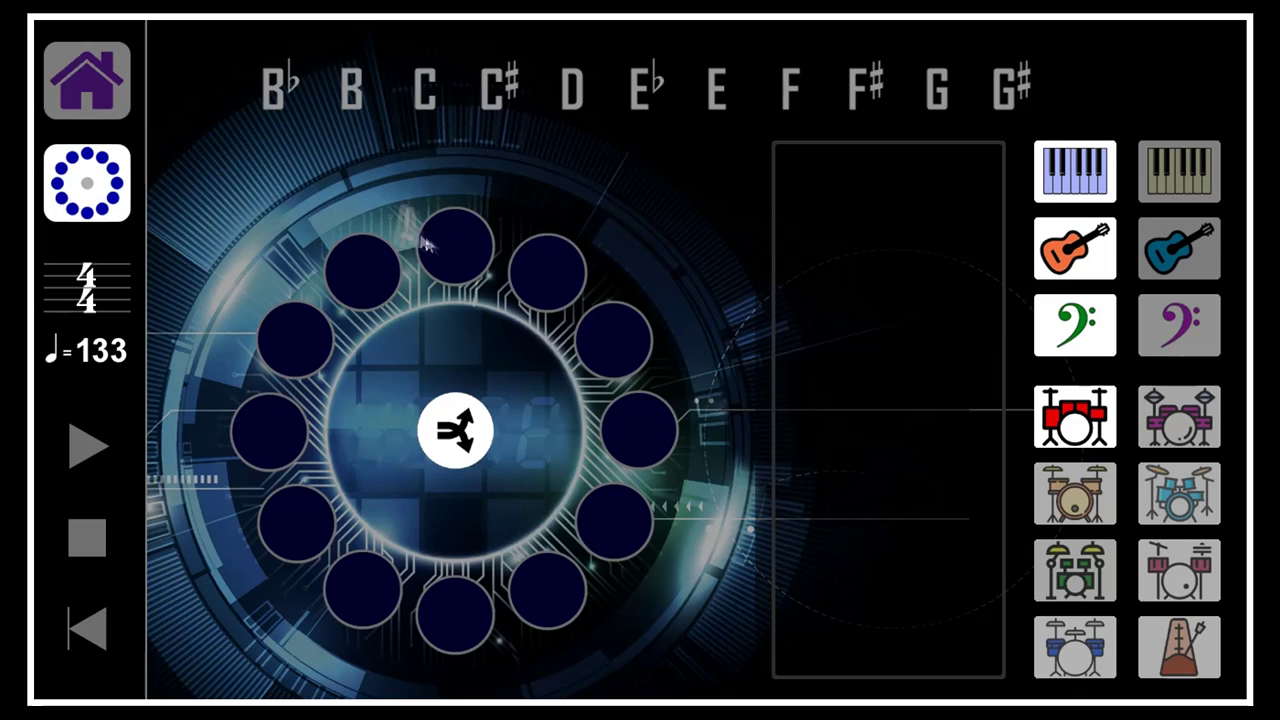
# Place A, B♭, B, C, C♯ and D on the first six clock slots
pyautogui.moveTo(207, 110); pyautogui.dragTo(455, 245)
pyautogui.moveTo(278, 90); pyautogui.dragTo(555, 276)
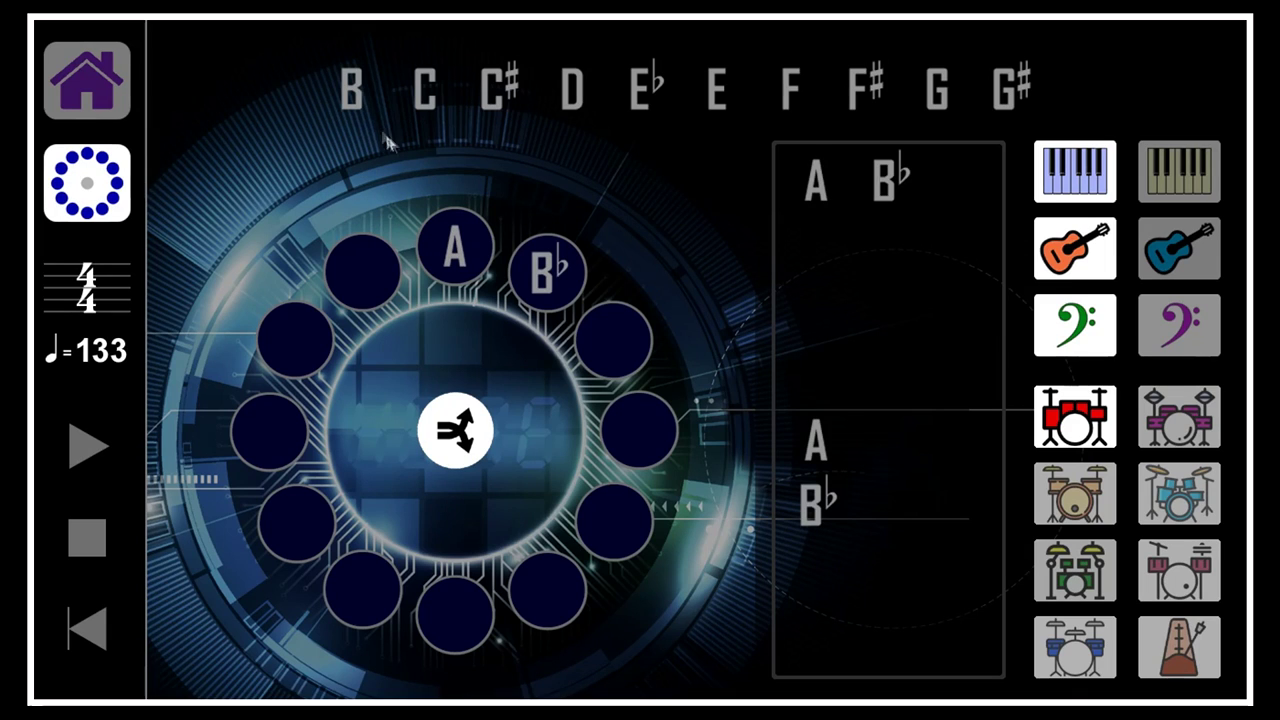
pyautogui.moveTo(352, 90); pyautogui.dragTo(613, 340)
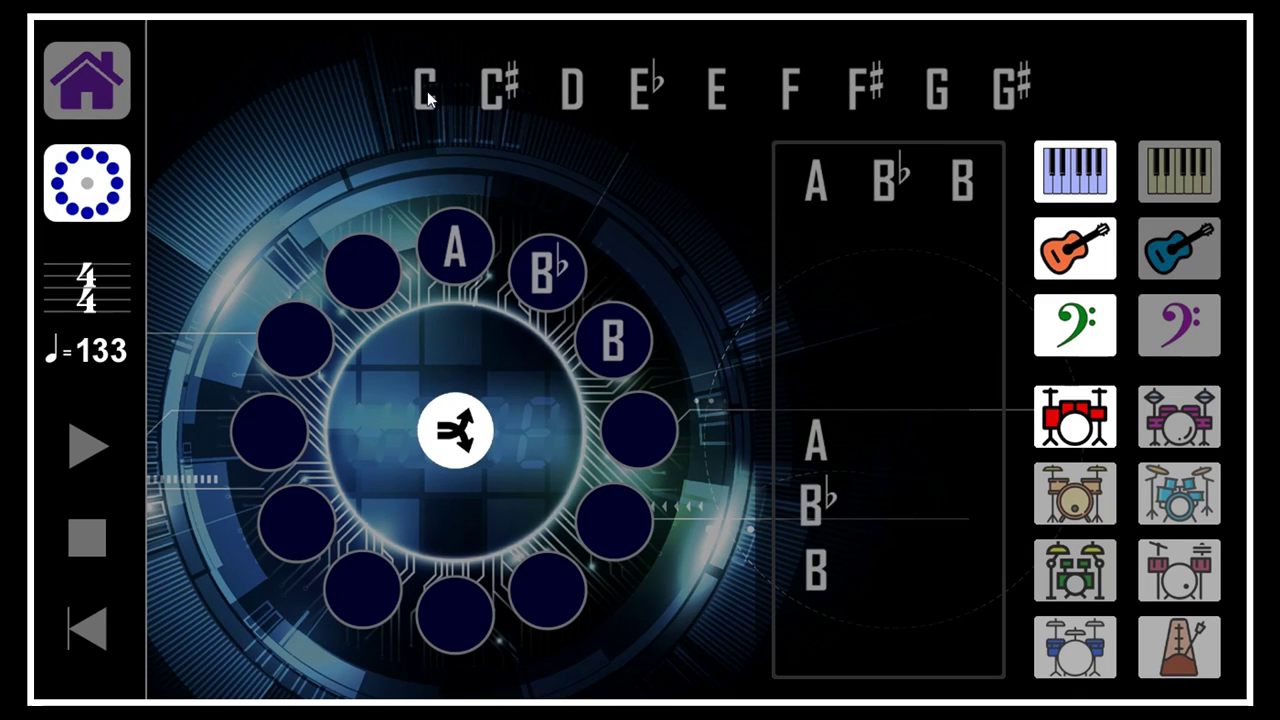
pyautogui.moveTo(425, 90); pyautogui.dragTo(638, 430)
pyautogui.moveTo(498, 90); pyautogui.dragTo(528, 218)
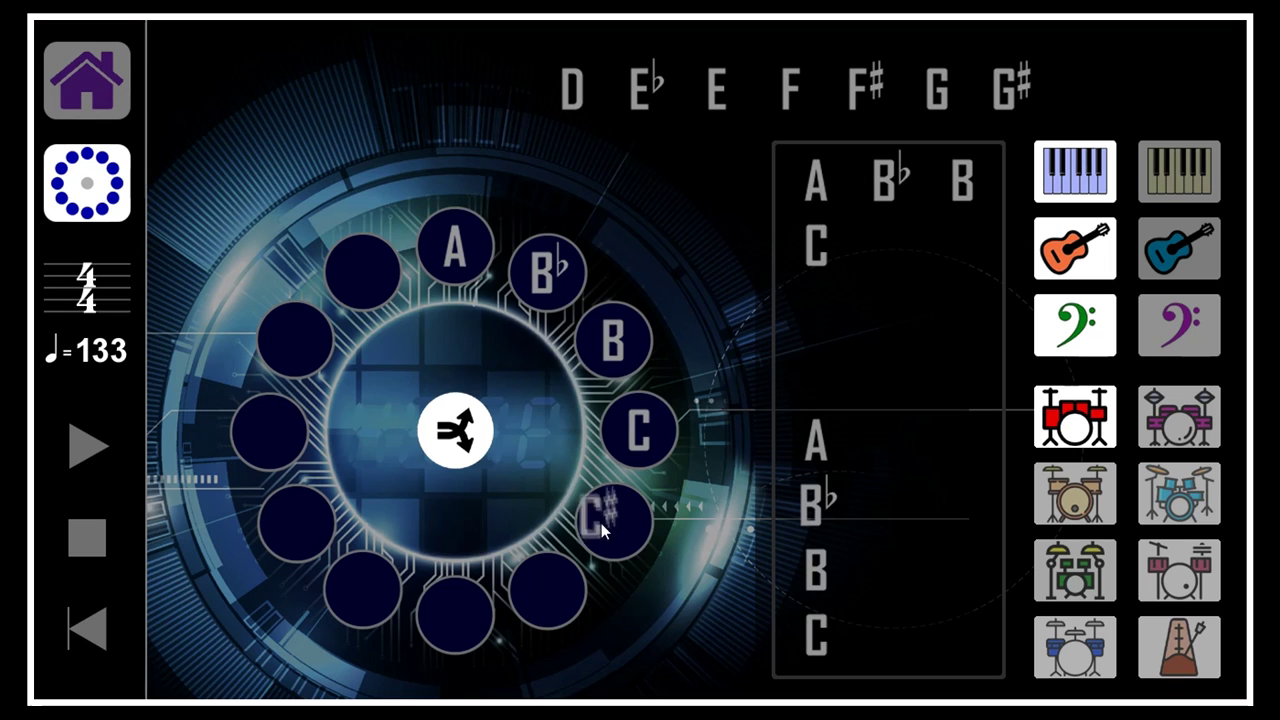
pyautogui.moveTo(571, 112); pyautogui.dragTo(548, 590)
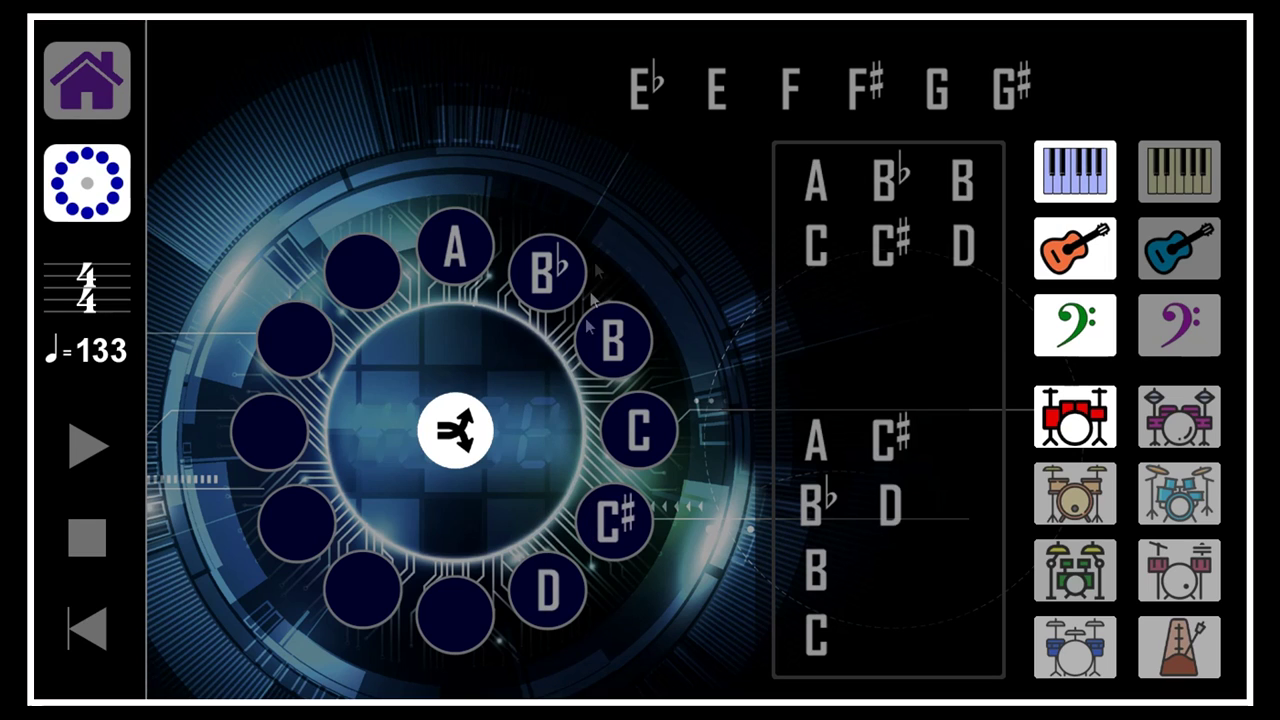
# Place E♭, E, F, F♯, G and G♯ on the remaining clock slots
pyautogui.moveTo(645, 90)
pyautogui.mouseDown()
pyautogui.moveTo(485, 572)
pyautogui.moveTo(455, 608)
pyautogui.mouseUp()
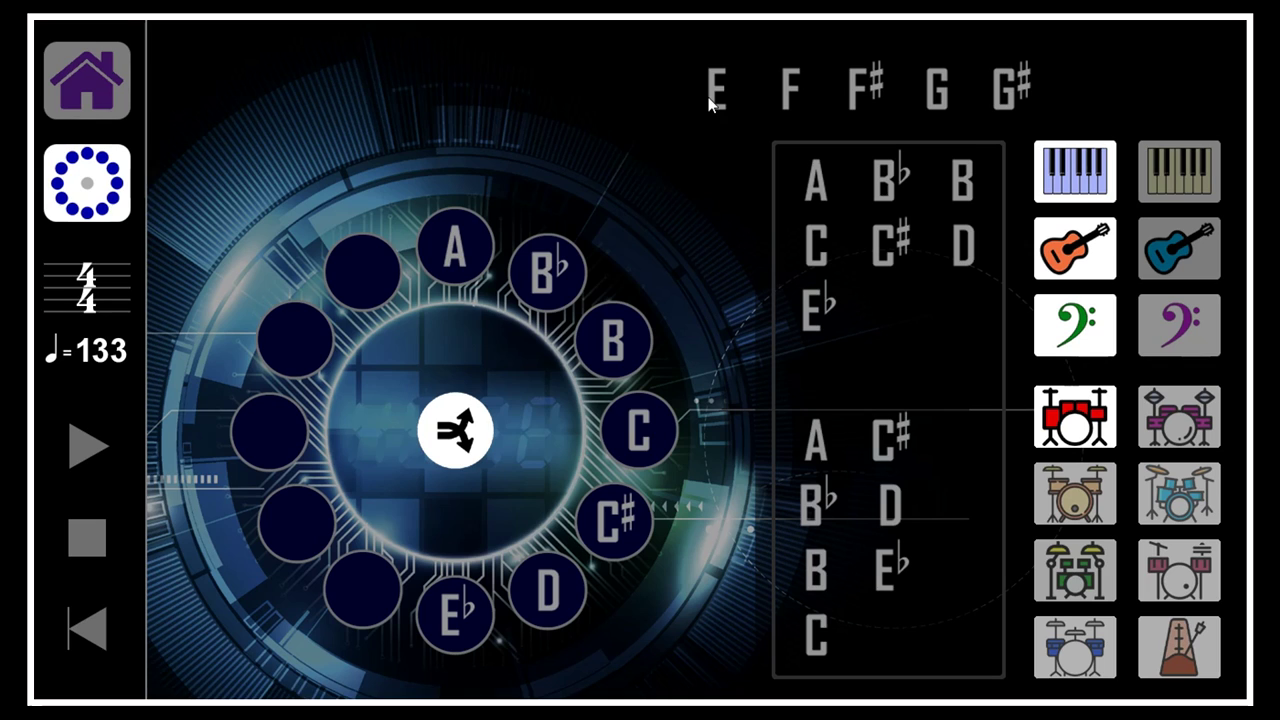
pyautogui.moveTo(716, 90); pyautogui.dragTo(362, 590)
pyautogui.moveTo(790, 90)
pyautogui.mouseDown()
pyautogui.moveTo(303, 537)
pyautogui.moveTo(298, 525)
pyautogui.mouseUp()
pyautogui.moveTo(848, 90); pyautogui.dragTo(268, 432)
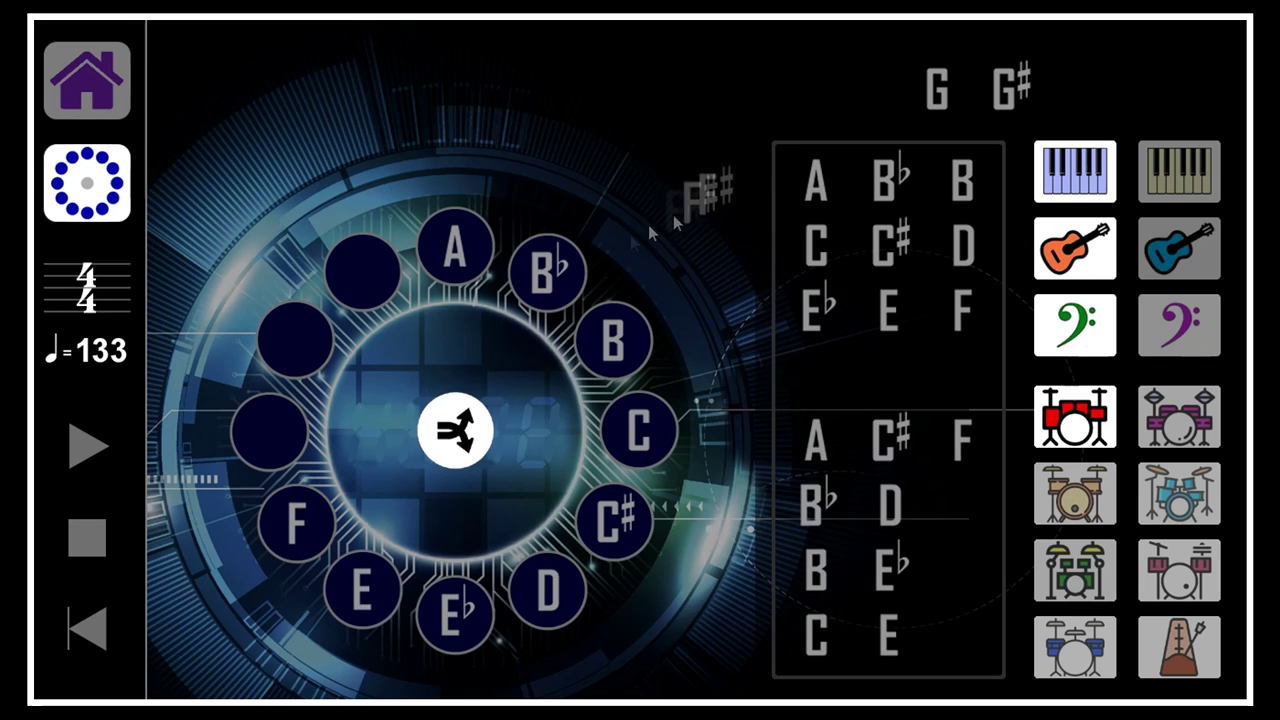
pyautogui.moveTo(937, 90); pyautogui.dragTo(295, 340)
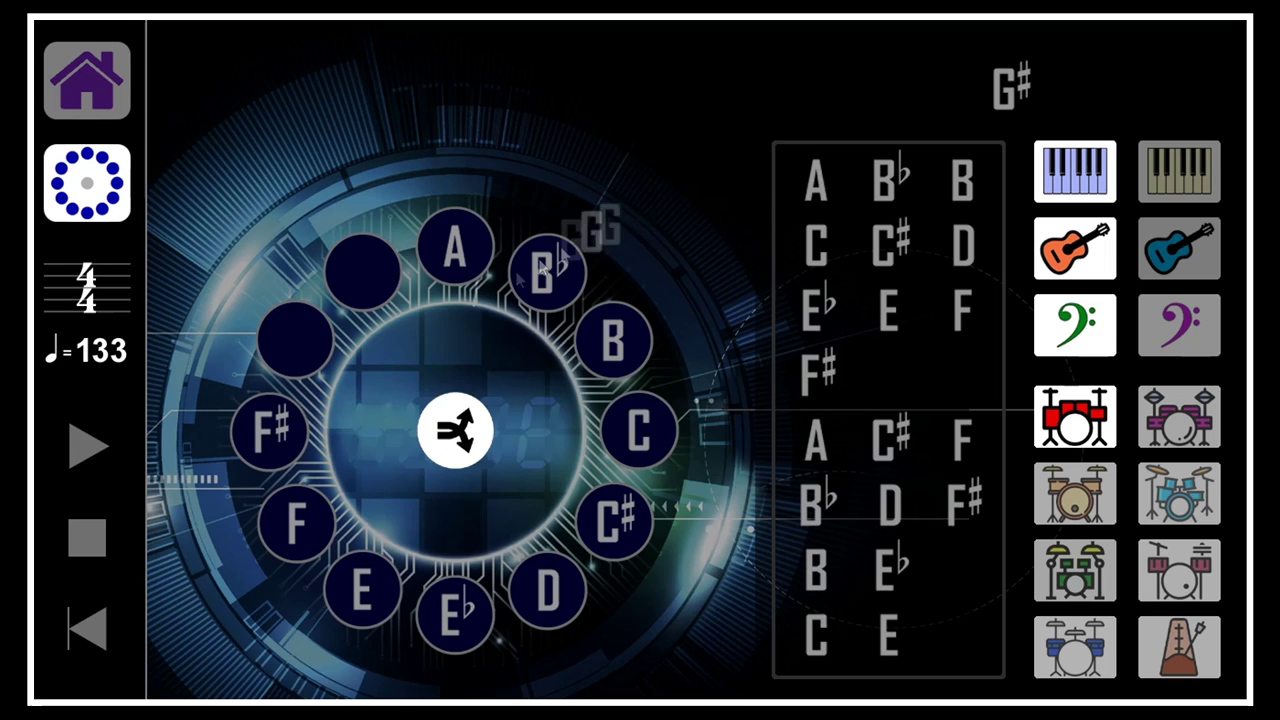
pyautogui.moveTo(1010, 90); pyautogui.dragTo(362, 272)
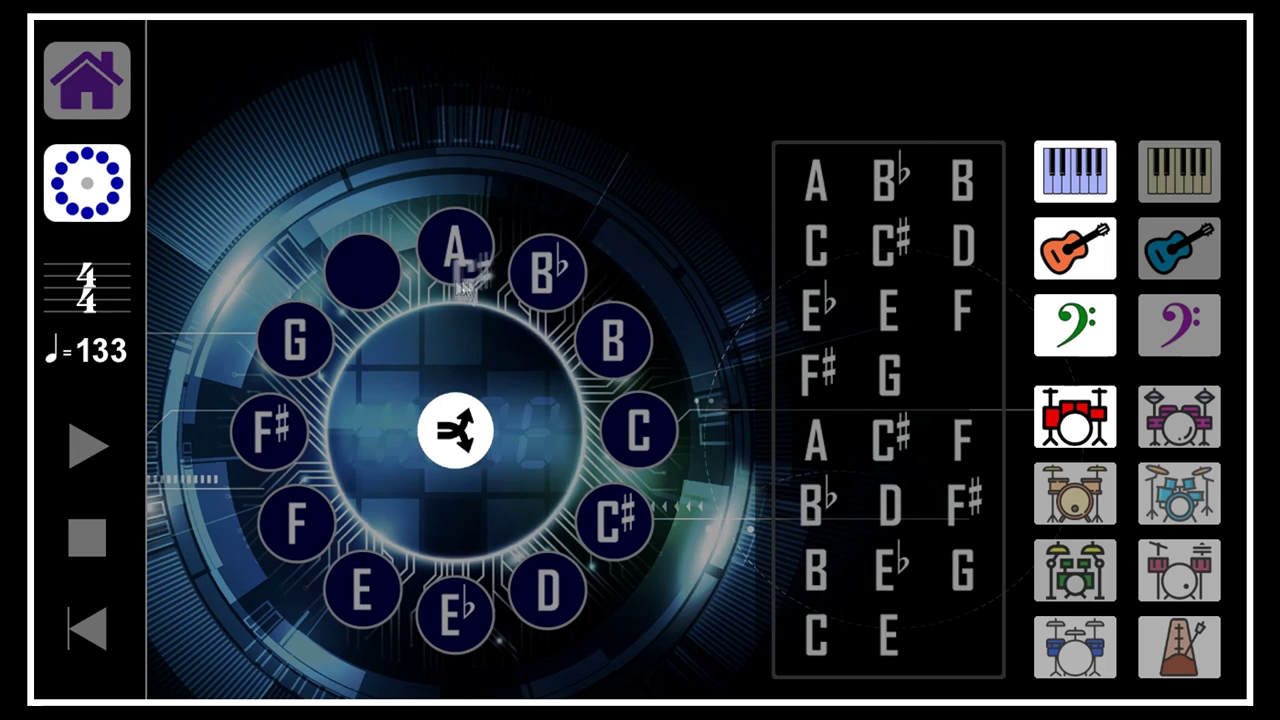
# Step through the upper clusters A–B♭–B, C–C♯–D, E♭–E–F and F♯–G–G♯
pyautogui.click(815, 210)
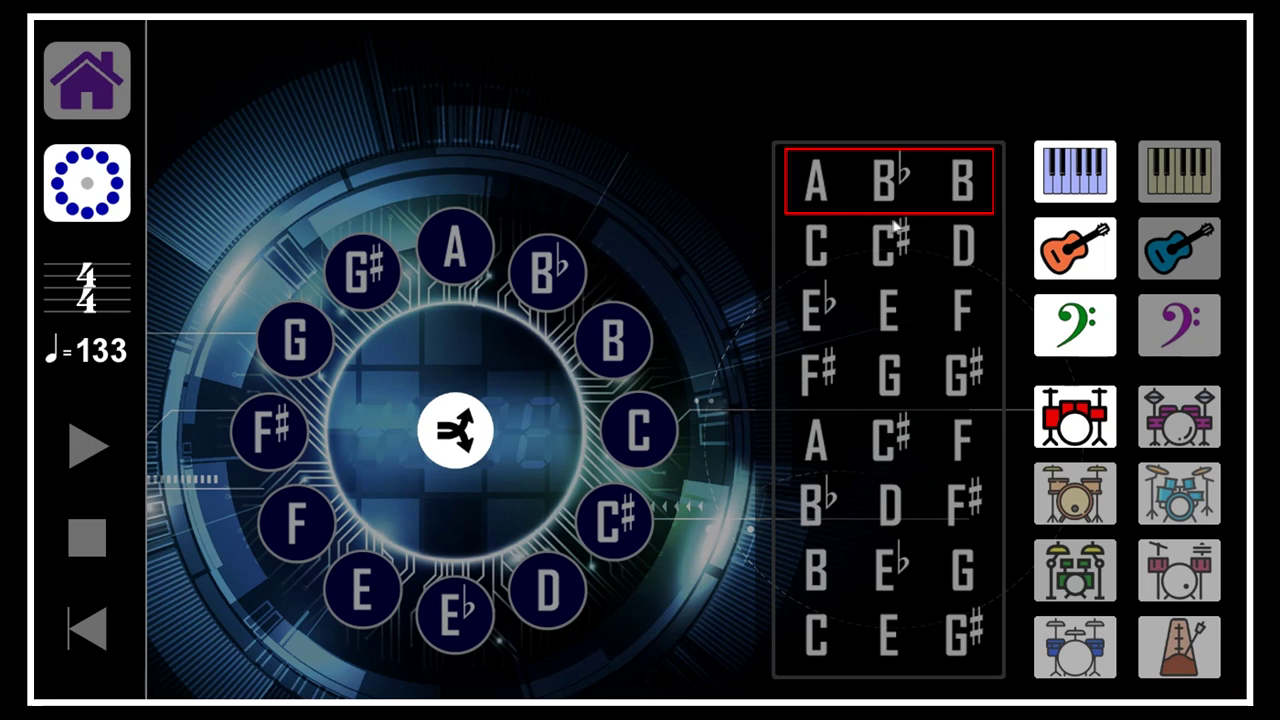
pyautogui.click(809, 279)
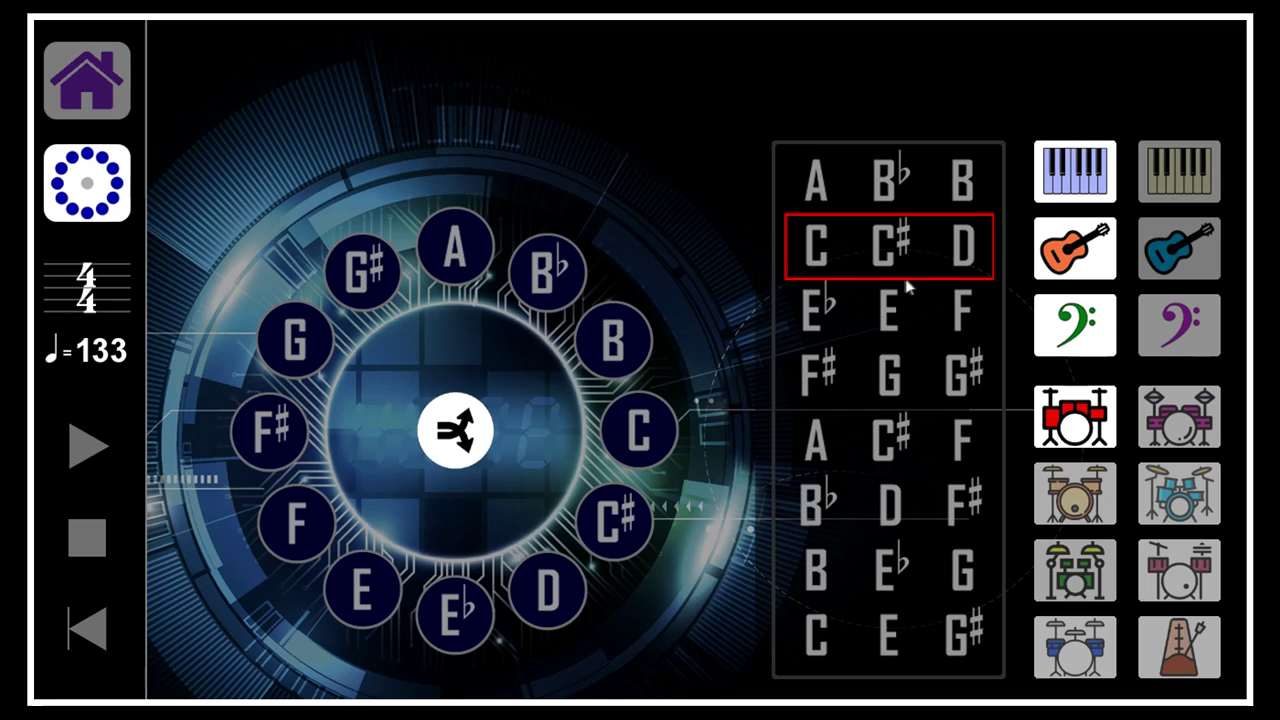
pyautogui.click(870, 300)
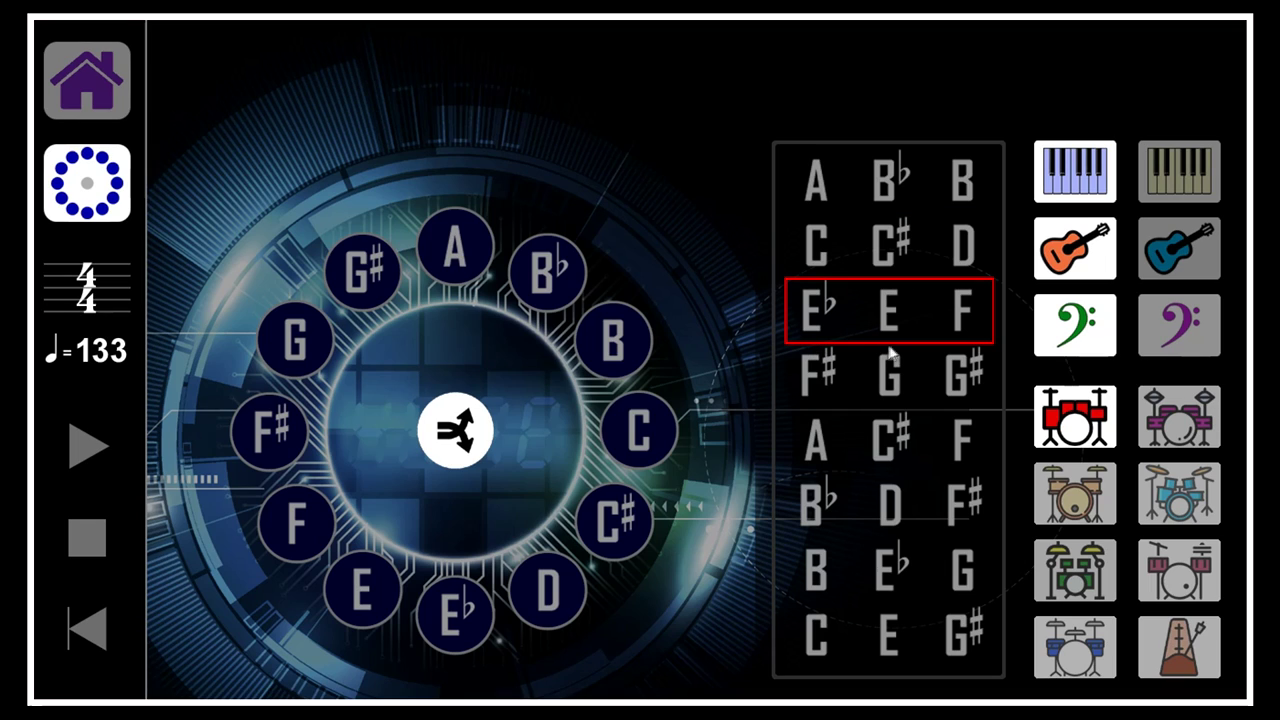
pyautogui.click(860, 392)
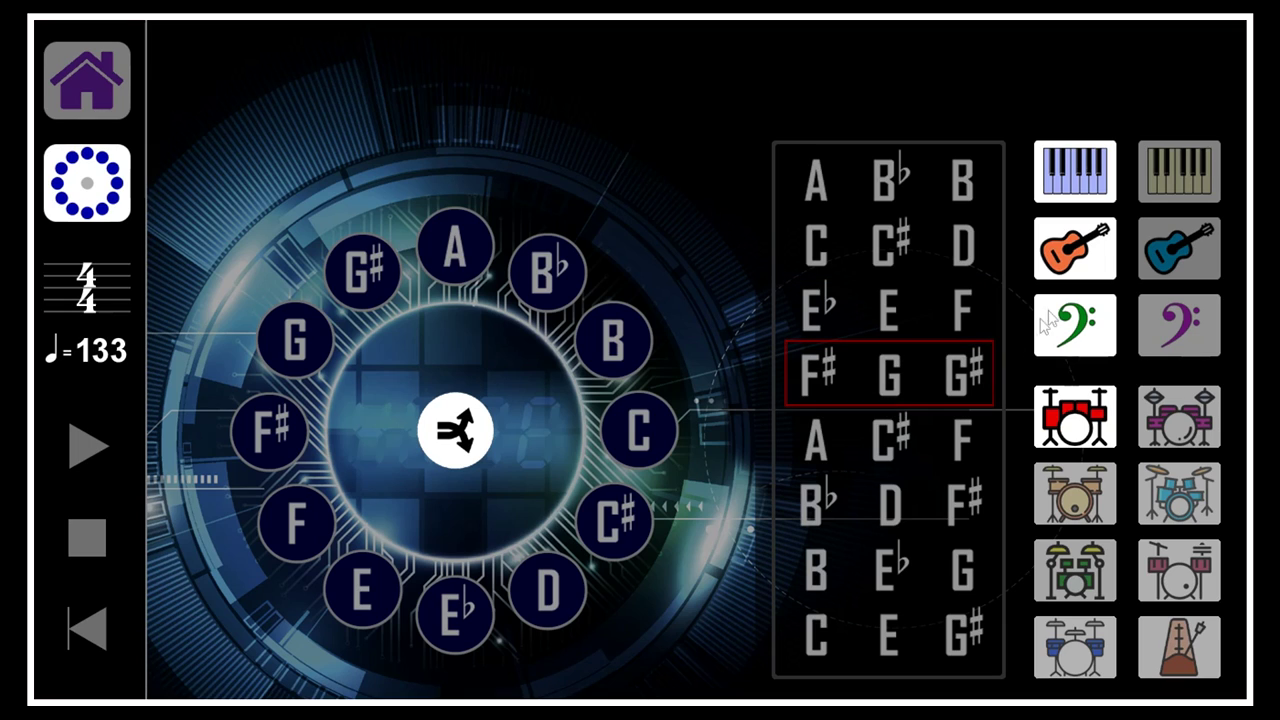
# Mute guitar and bass, enable the metronome, and play the clock on piano until stopping
pyautogui.click(1062, 258)
pyautogui.click(1068, 314)
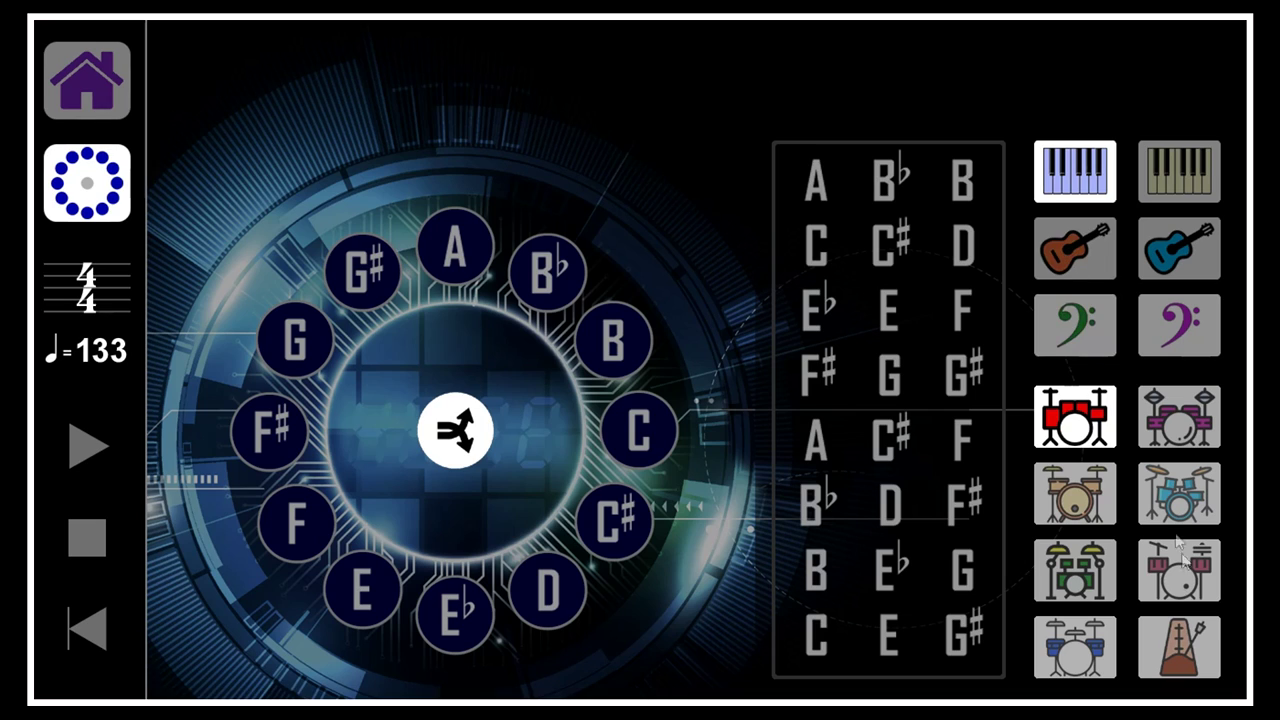
pyautogui.click(1179, 646)
pyautogui.click(84, 452)
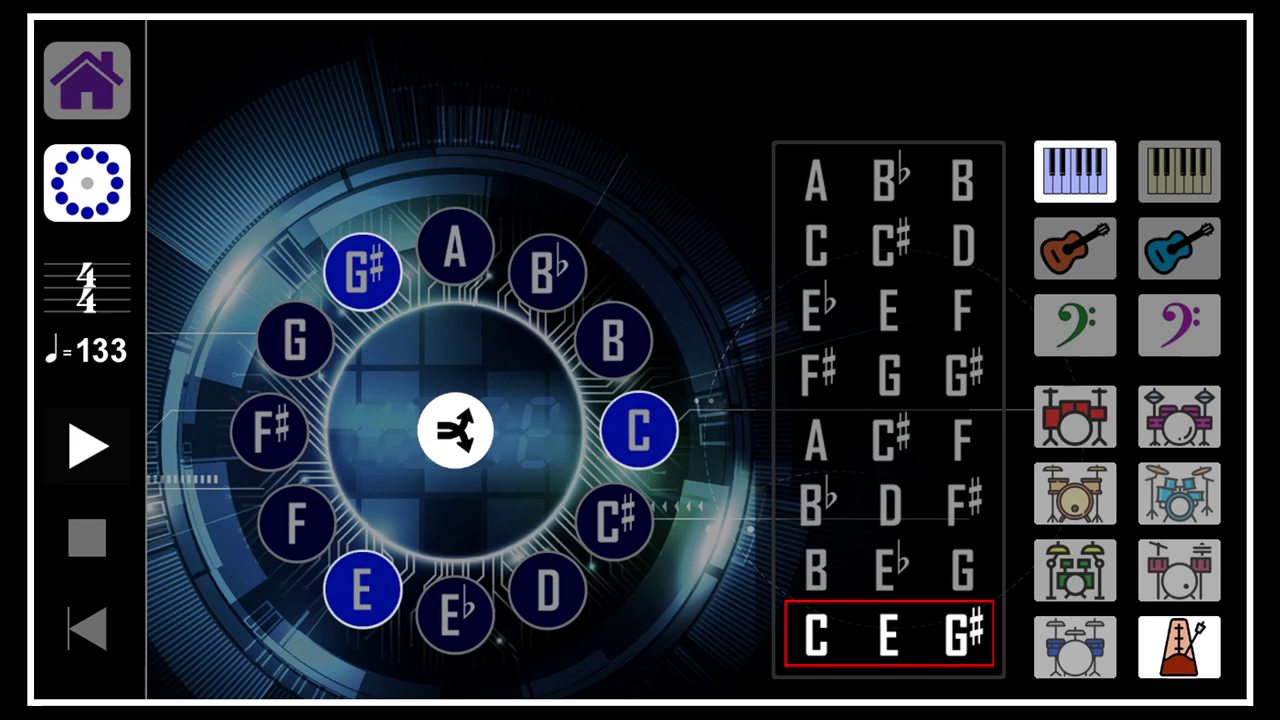
pyautogui.click(85, 538)
# Swap the neighbouring clock notes A/B♭, C/C♯, E♭/E and F♯/G
pyautogui.click(452, 246)
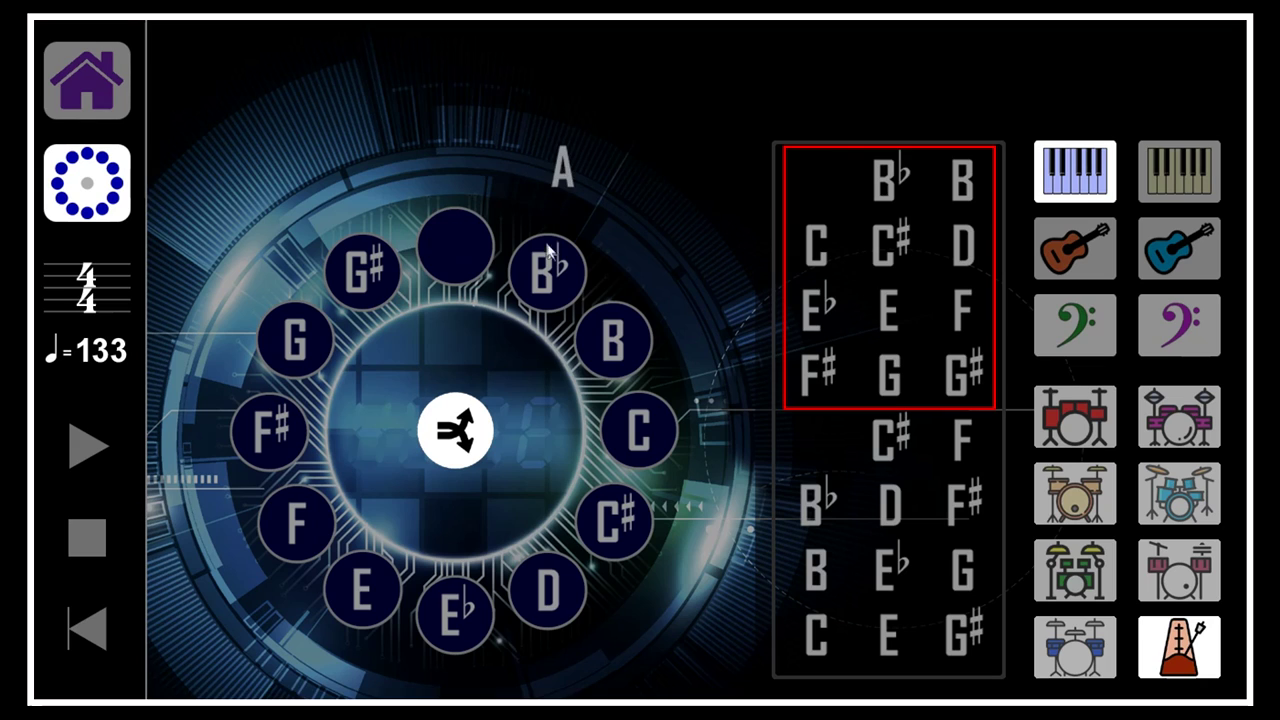
pyautogui.moveTo(490, 210); pyautogui.dragTo(548, 275)
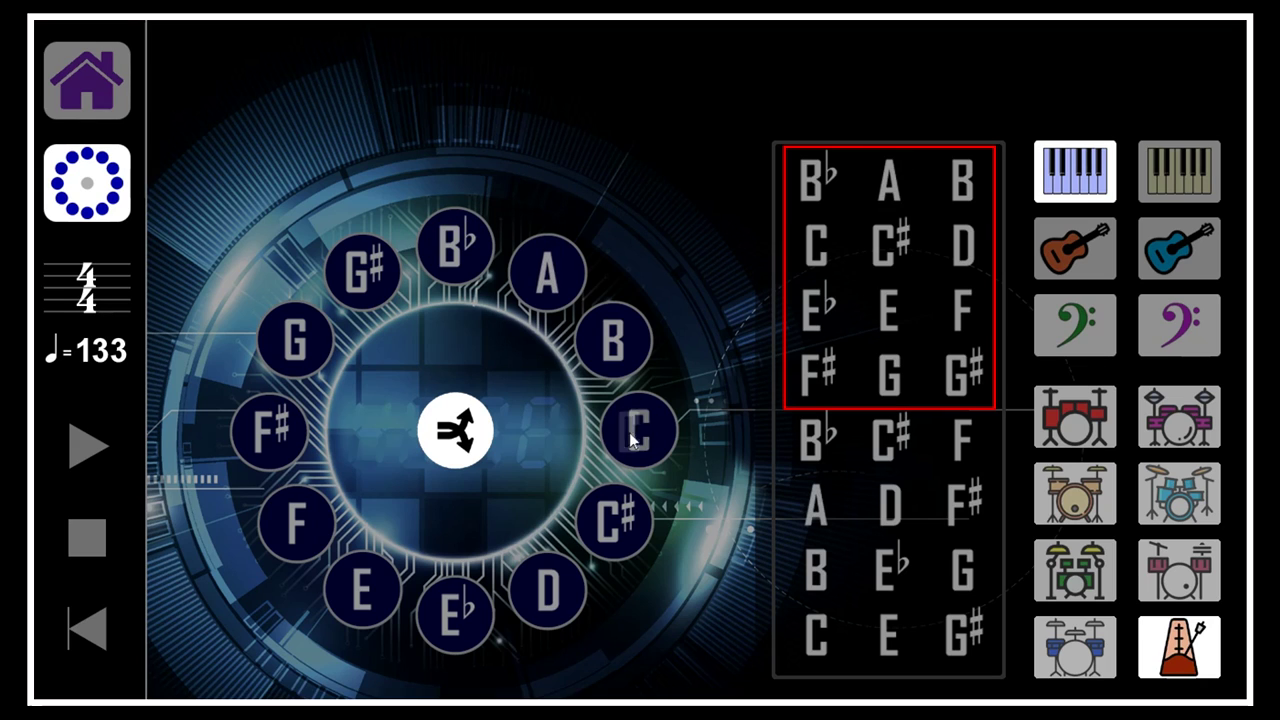
pyautogui.moveTo(638, 430); pyautogui.dragTo(645, 295)
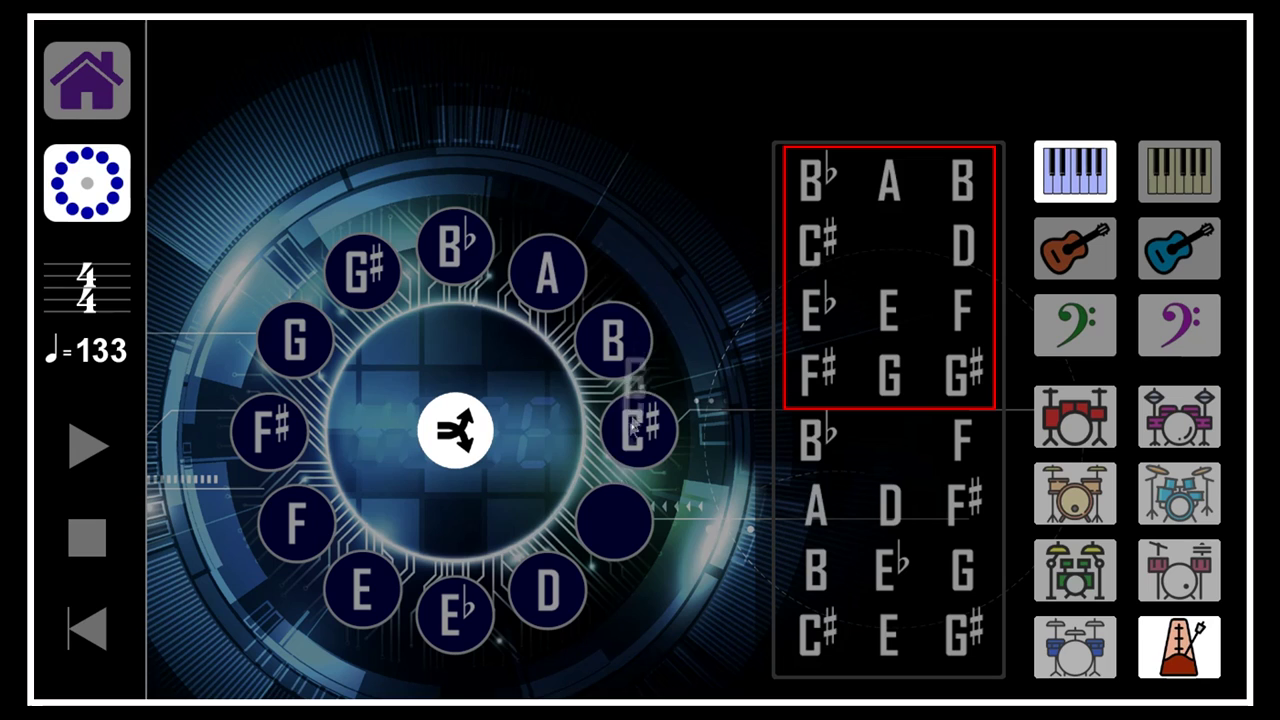
pyautogui.moveTo(645, 295); pyautogui.dragTo(615, 517)
pyautogui.moveTo(455, 615)
pyautogui.mouseDown()
pyautogui.moveTo(665, 630)
pyautogui.moveTo(372, 607)
pyautogui.mouseUp()
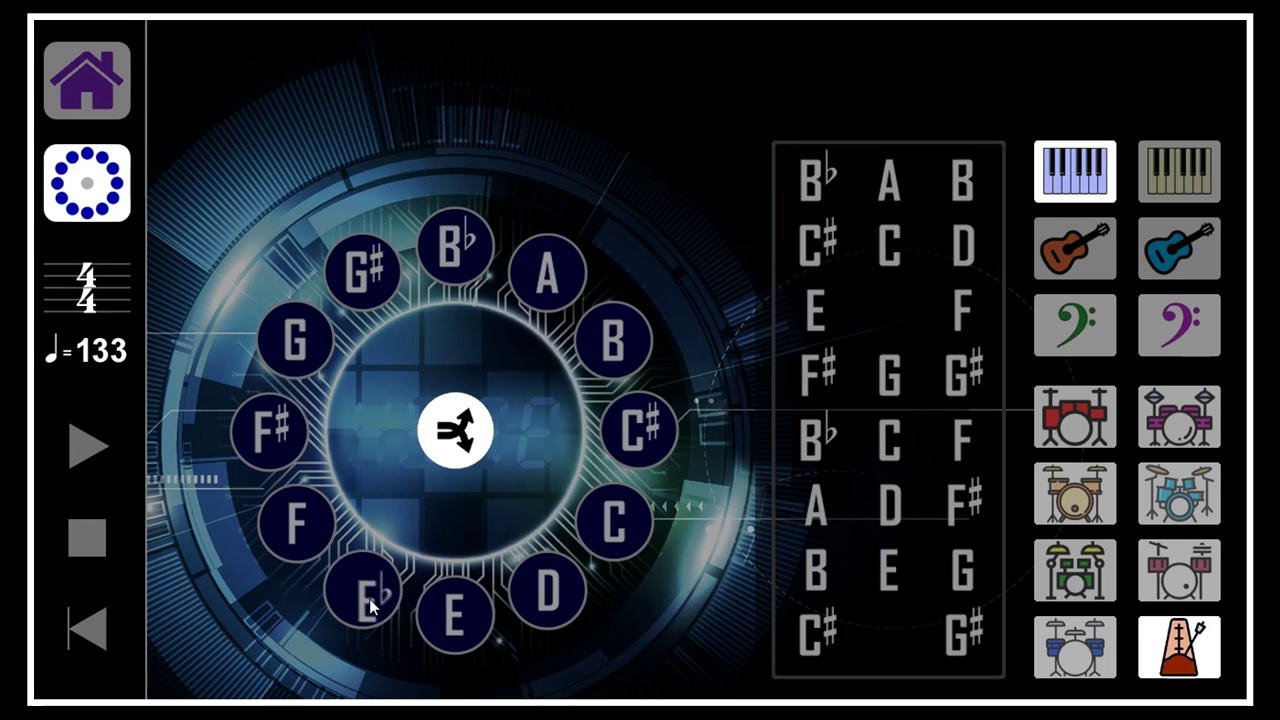
pyautogui.click(270, 435)
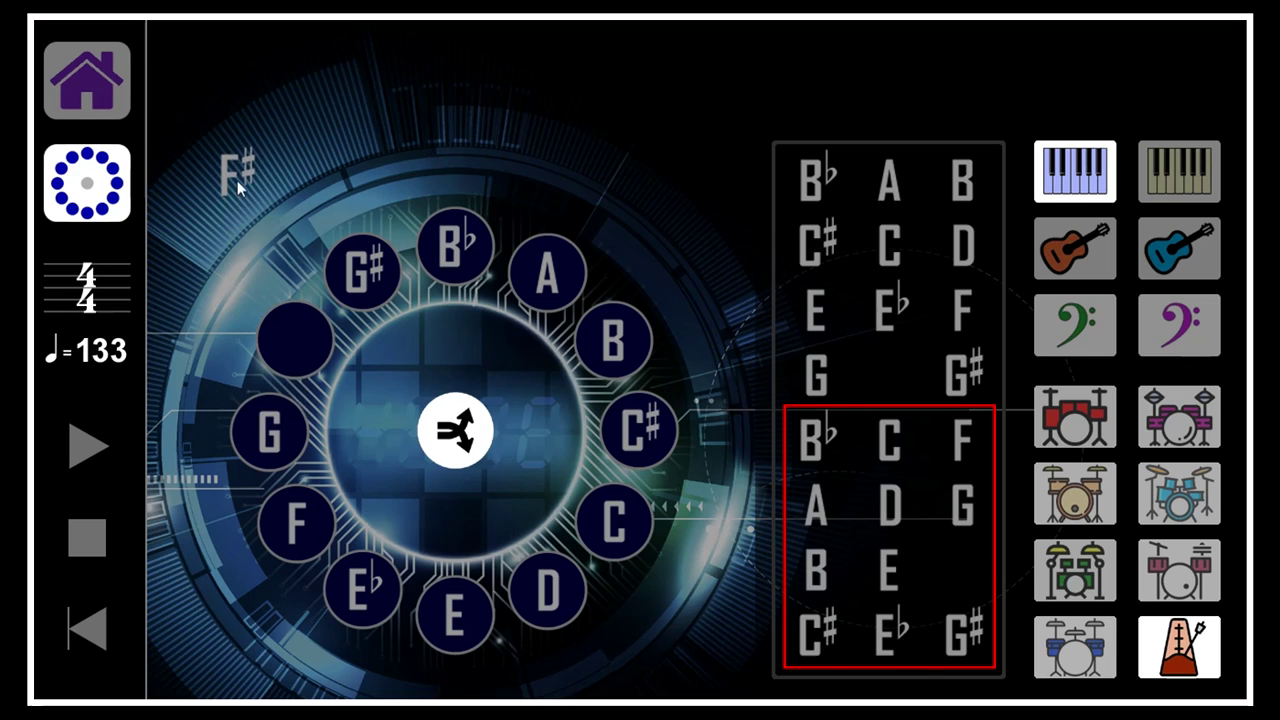
pyautogui.moveTo(240, 178); pyautogui.dragTo(292, 335)
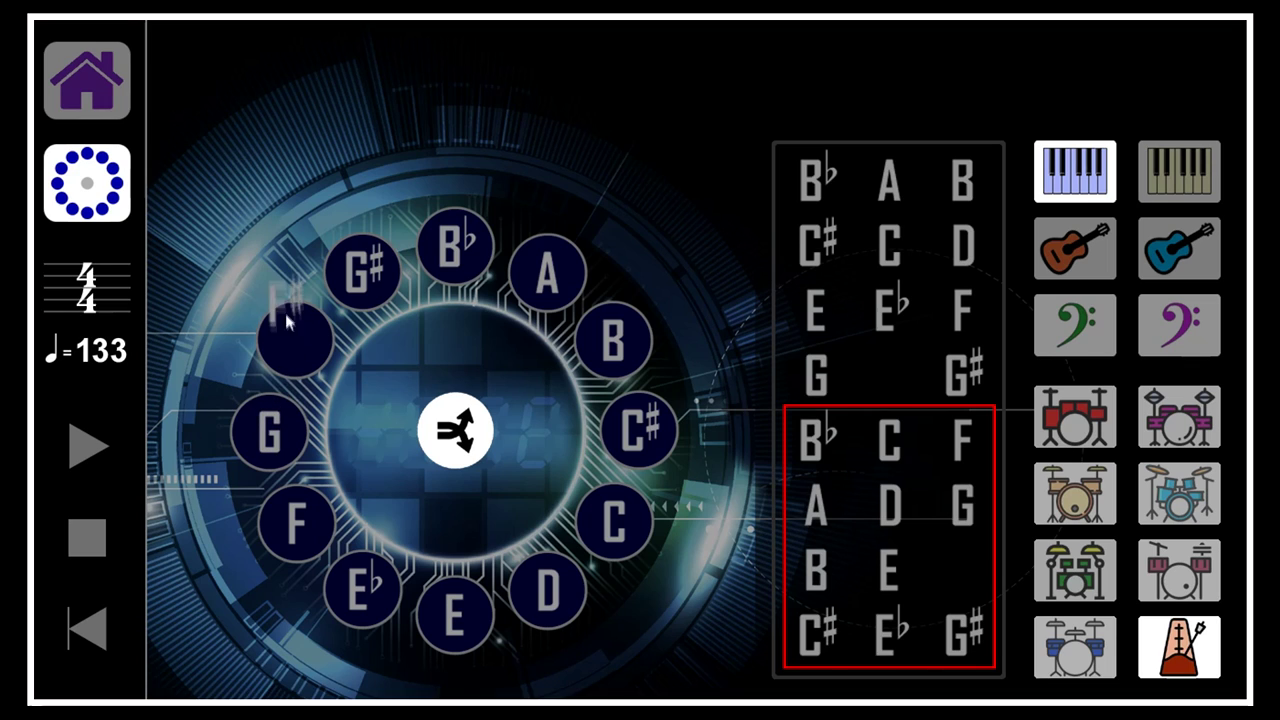
# Select the second piano sound and play the triads B♭–C–F through C♯–E♭–G♯, then stop
pyautogui.click(1183, 186)
pyautogui.click(95, 455)
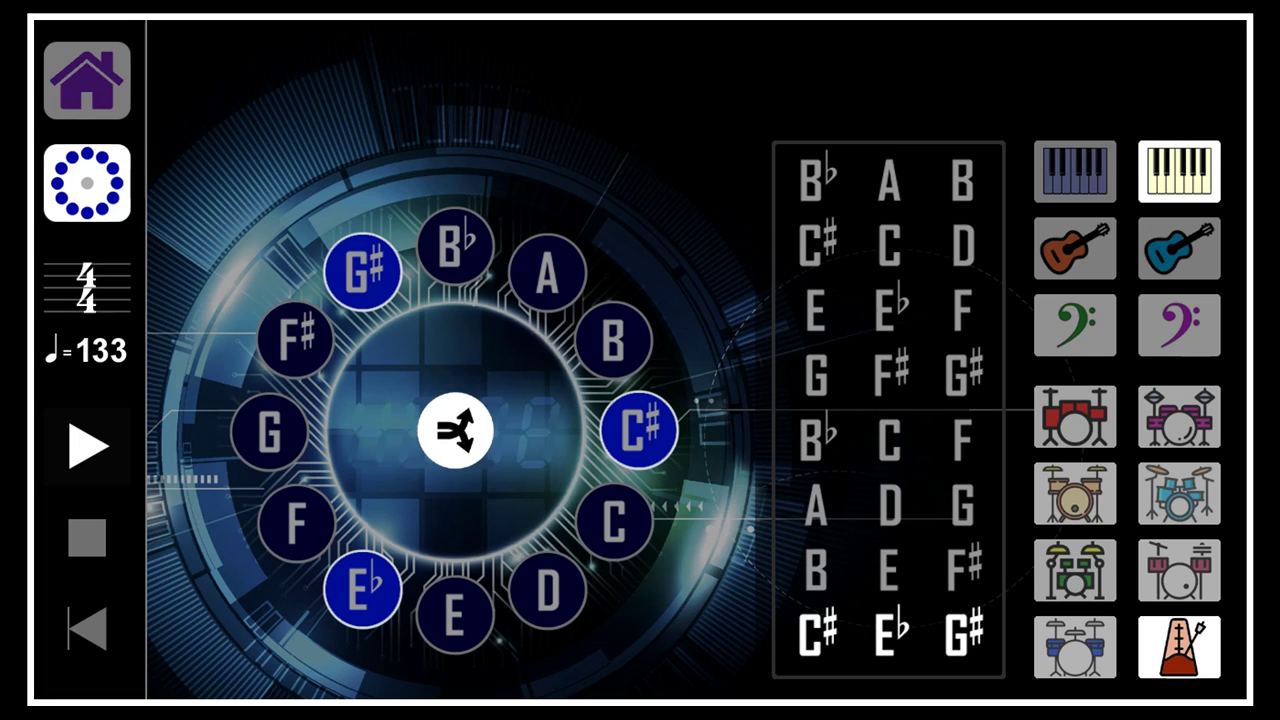
pyautogui.click(90, 542)
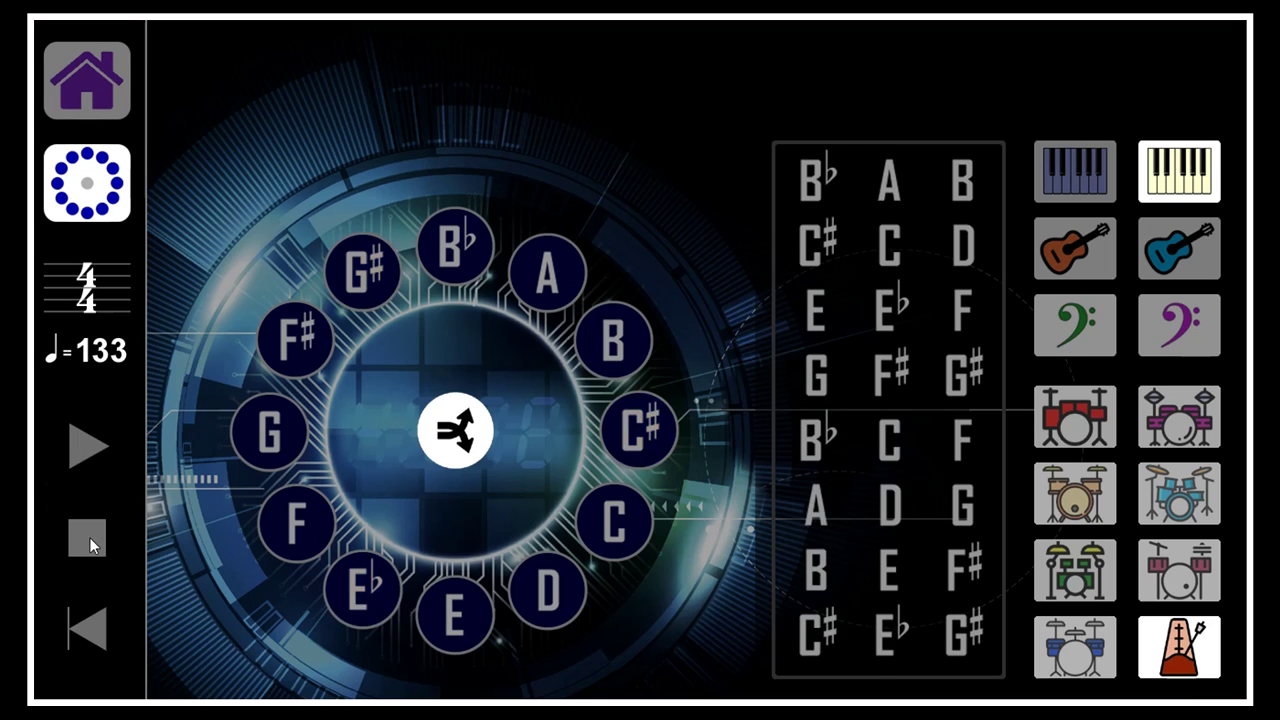
# Clear the clock and refill it with A, B♭, B, C, C♯ and D
pyautogui.click(89, 625)
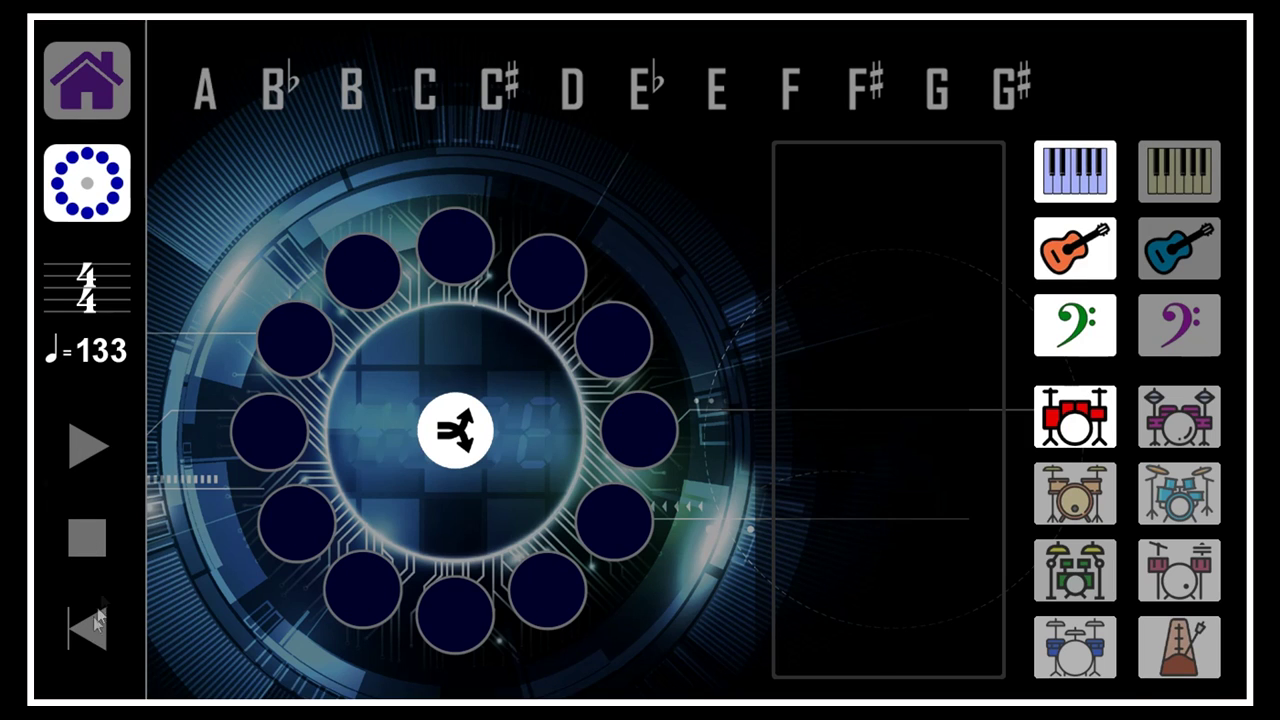
pyautogui.click(205, 92)
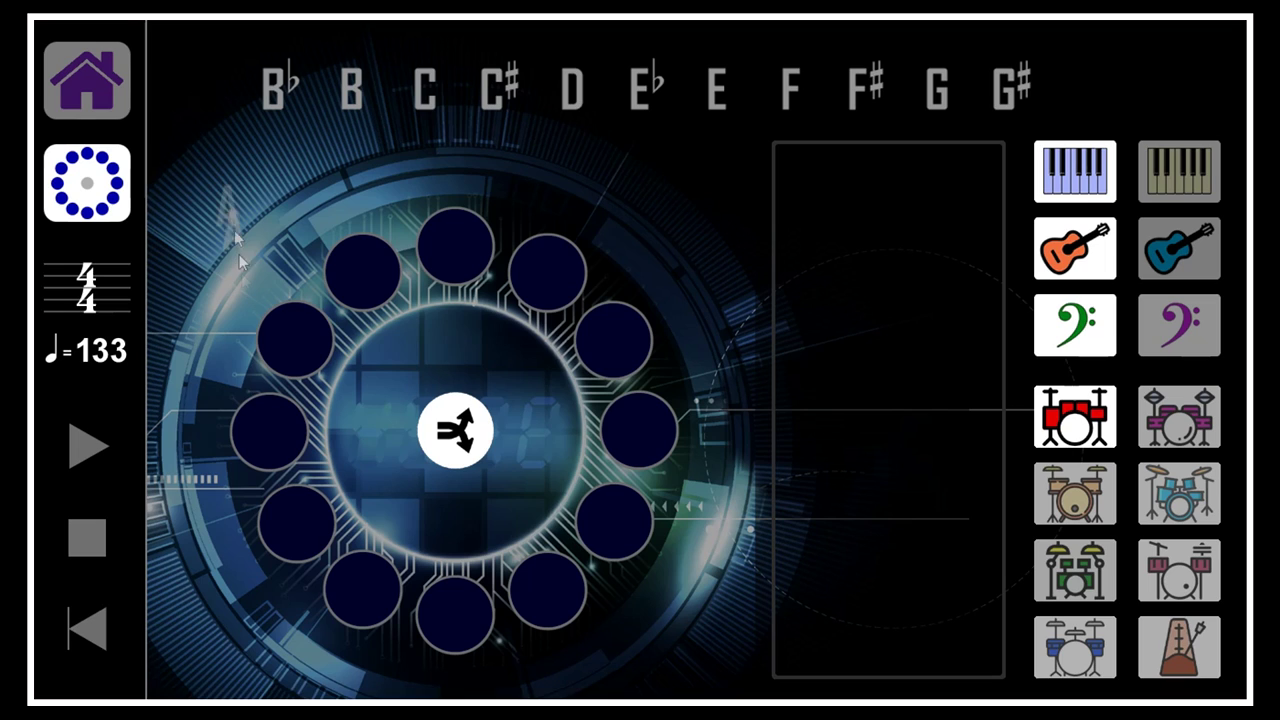
pyautogui.click(283, 92)
pyautogui.click(354, 100)
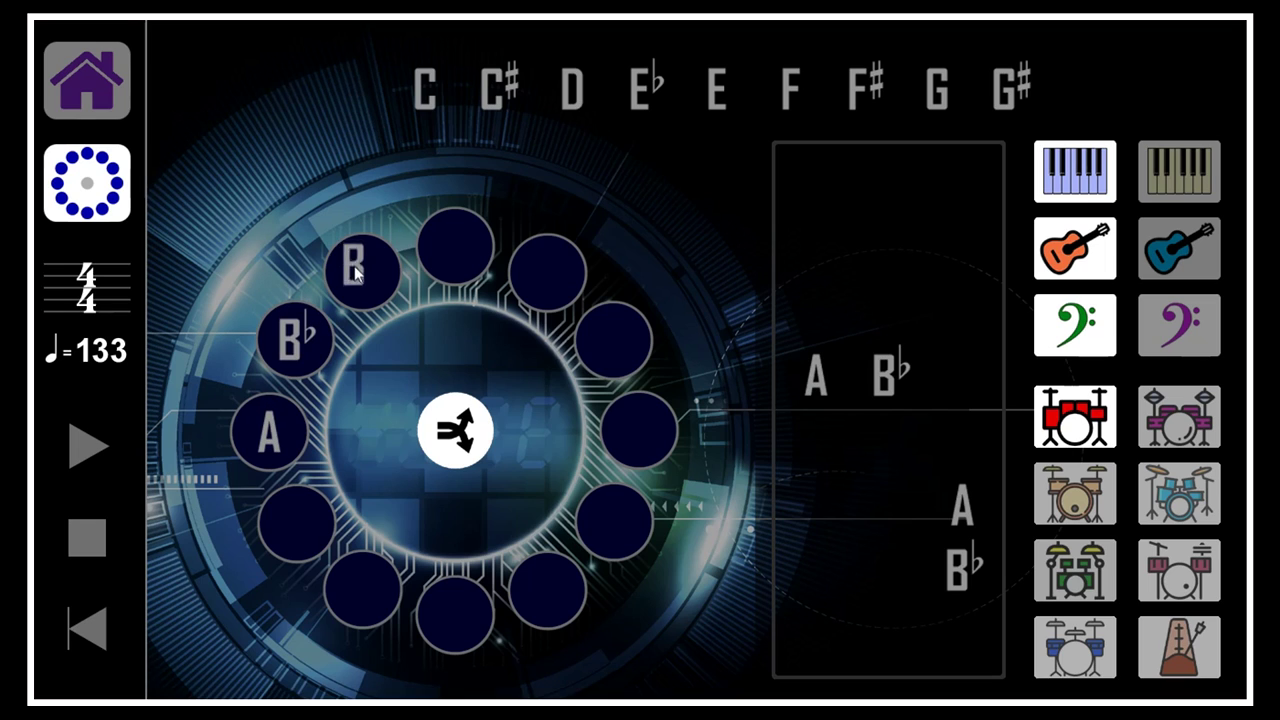
pyautogui.click(430, 86)
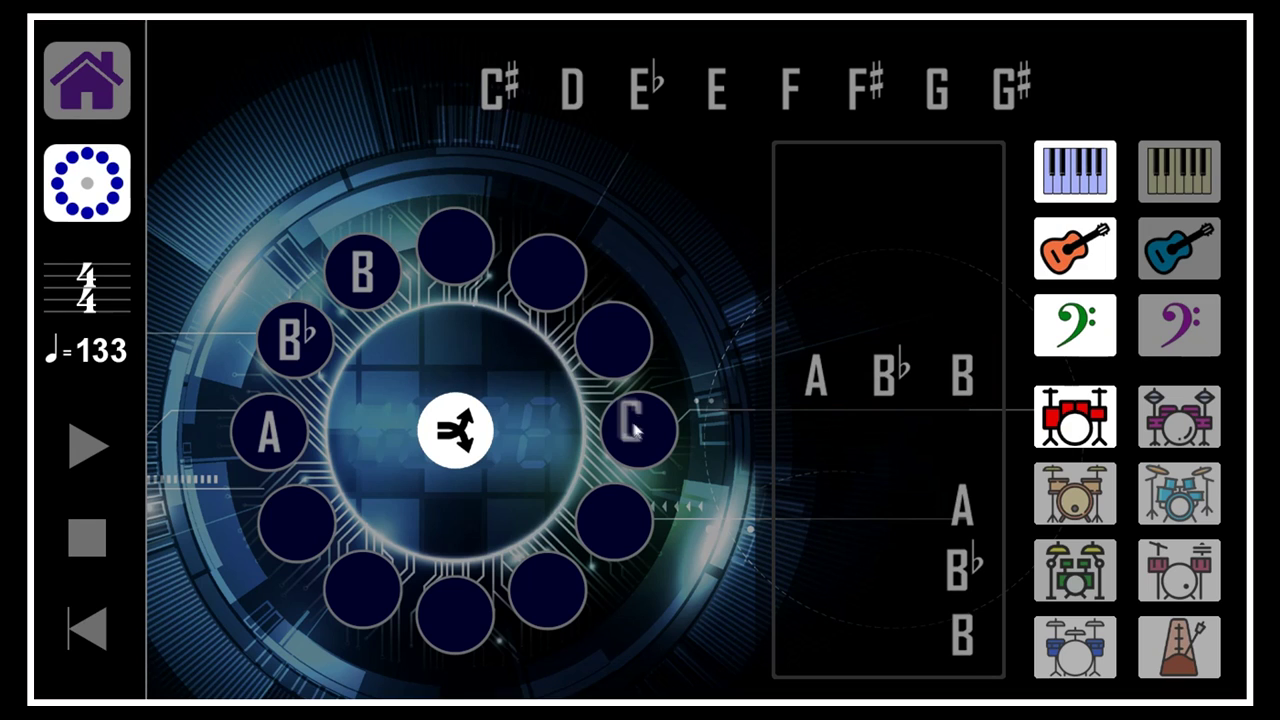
pyautogui.click(498, 95)
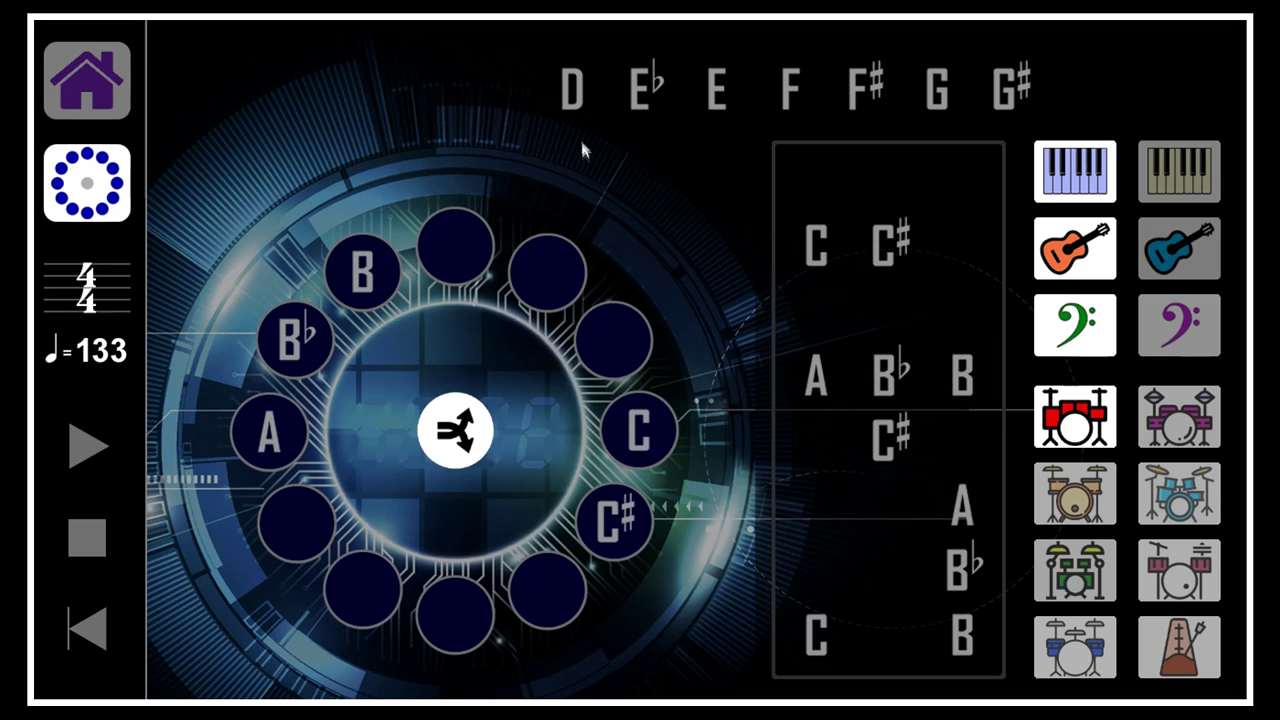
pyautogui.click(566, 100)
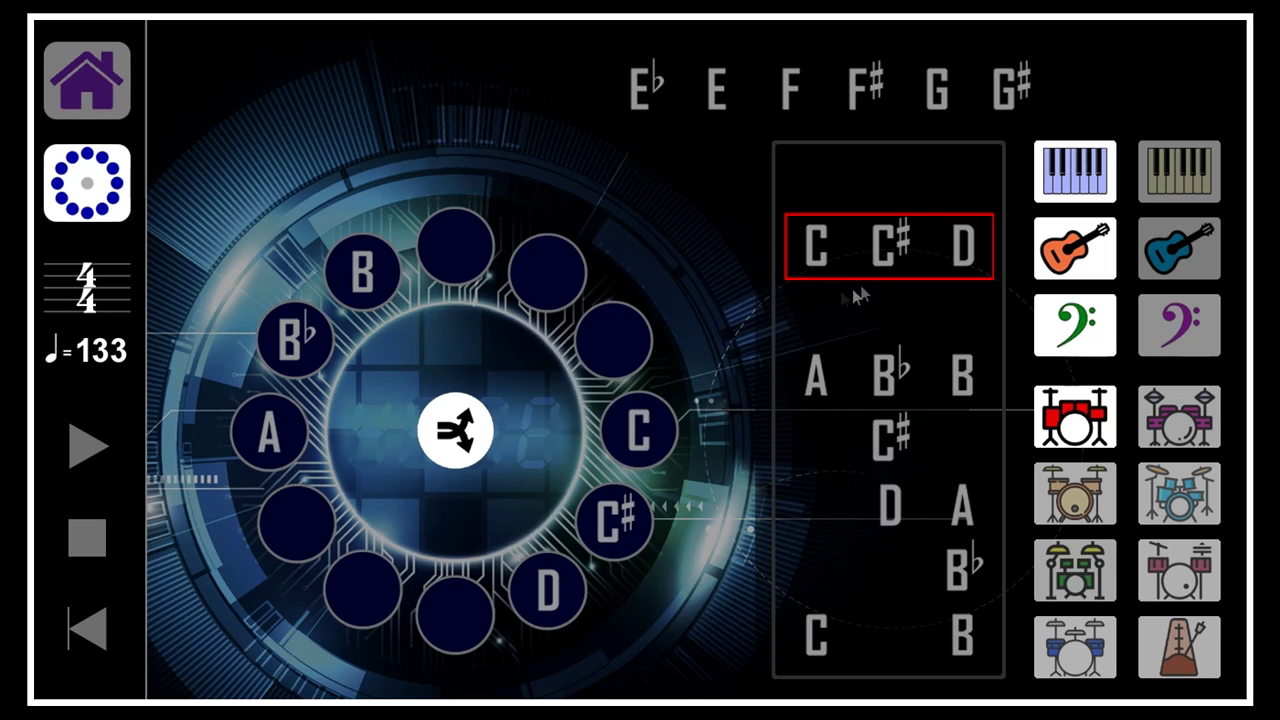
# Add E♭, E, F♯ and G, drop G♯ into the last slot, then lift it back out
pyautogui.click(645, 92)
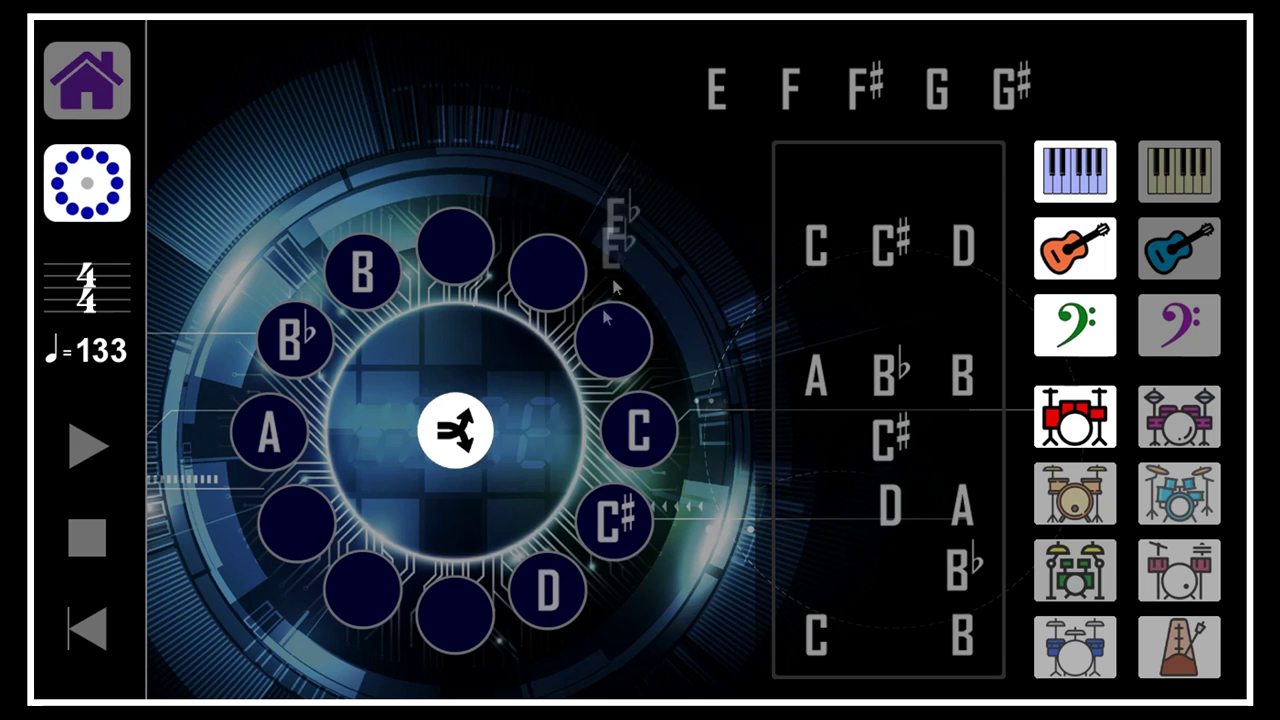
pyautogui.click(713, 106)
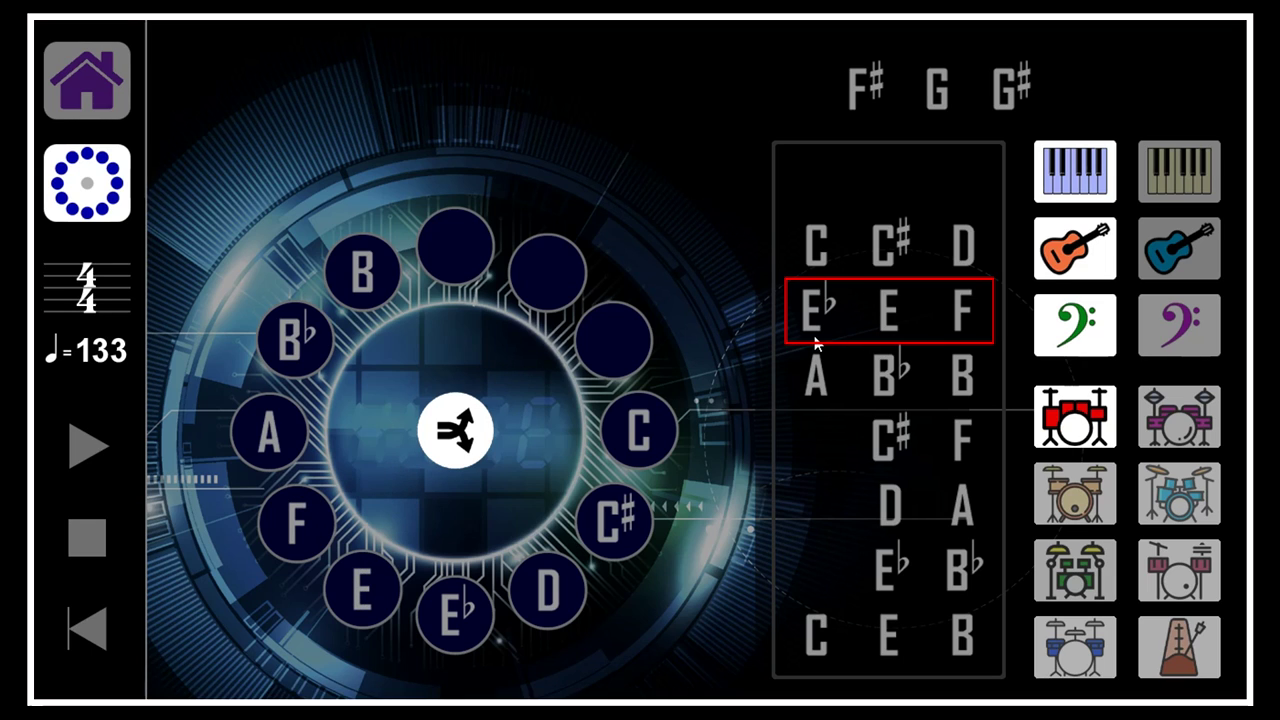
pyautogui.click(862, 92)
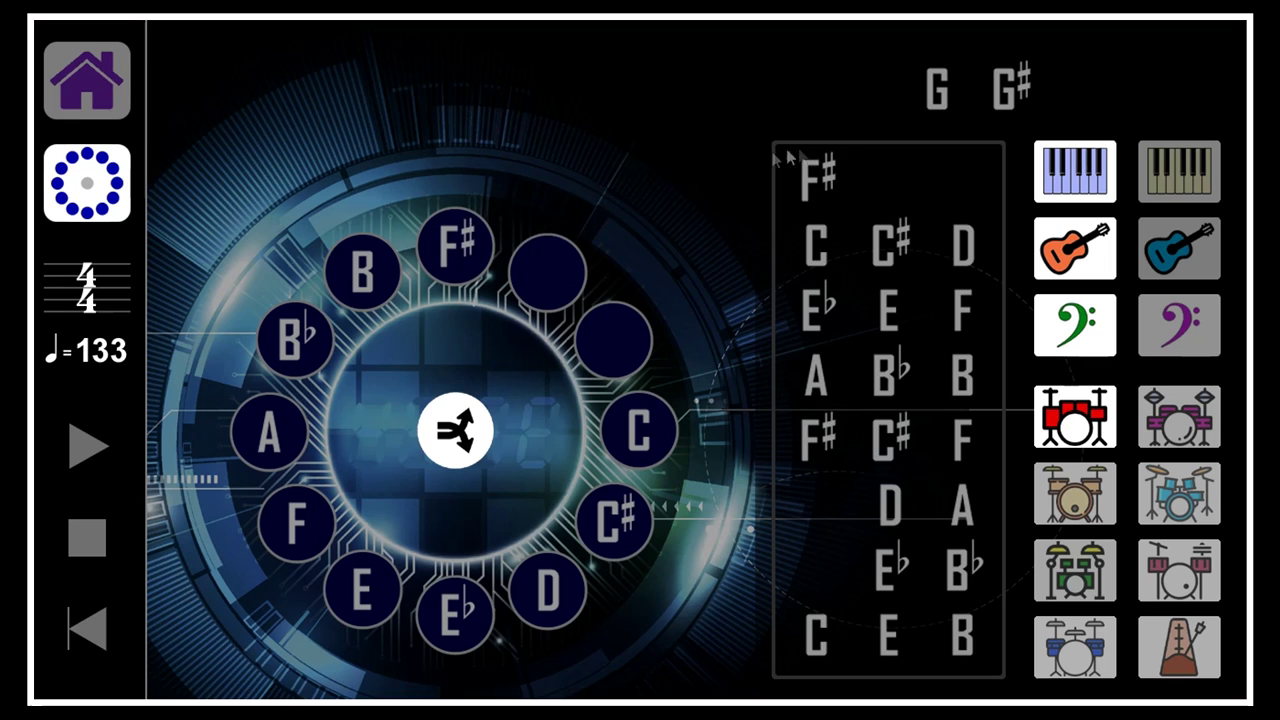
pyautogui.click(935, 92)
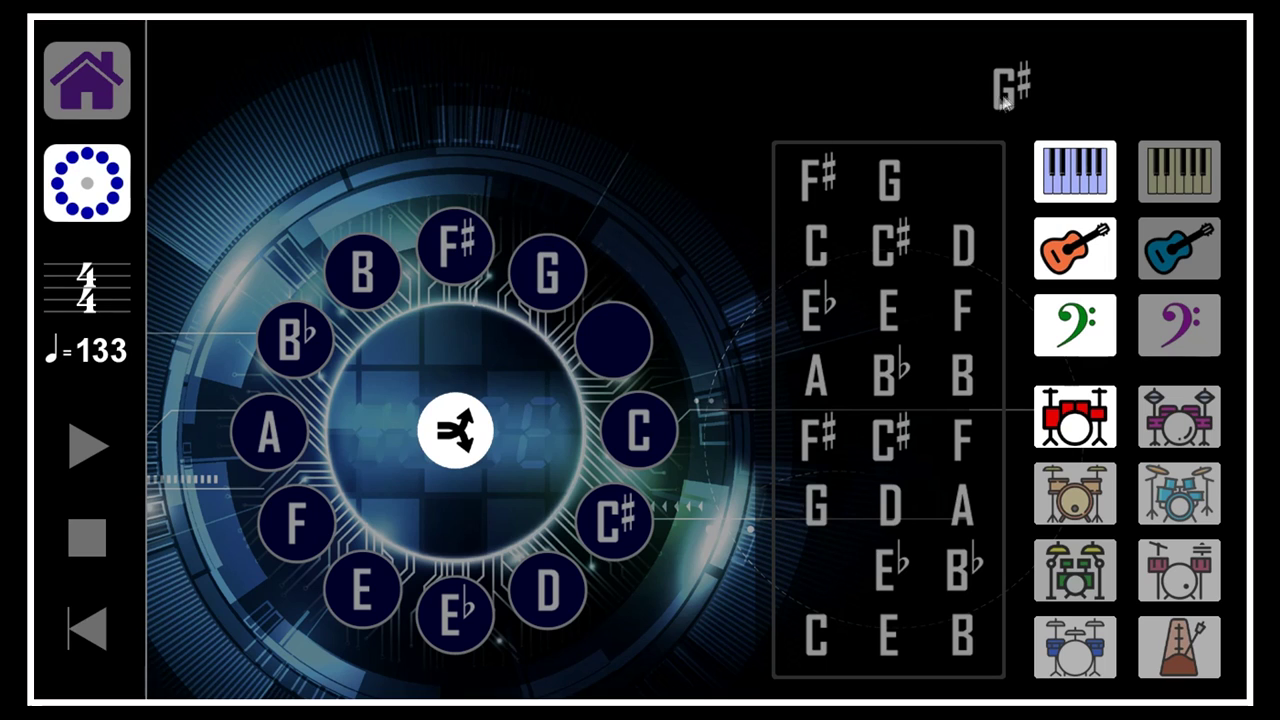
pyautogui.moveTo(1008, 100); pyautogui.dragTo(665, 325)
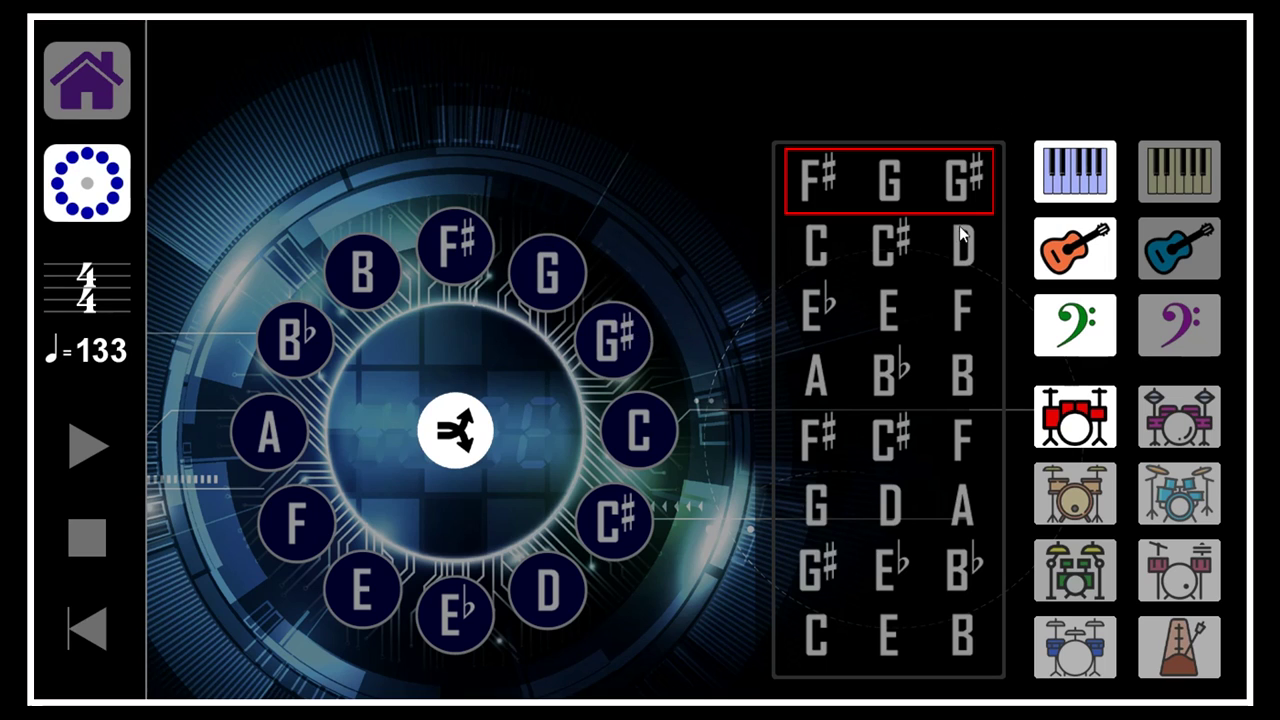
pyautogui.click(903, 220)
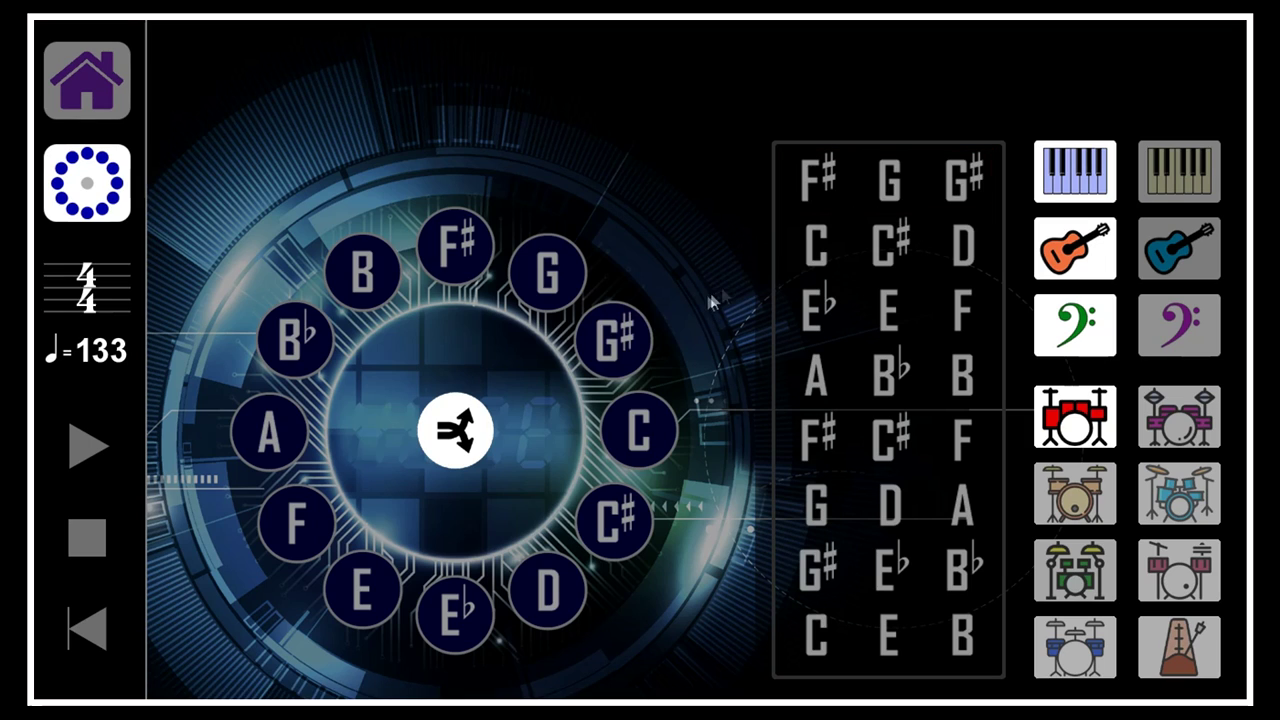
pyautogui.click(611, 335)
# Move G♯, C and B between clock slots to reorder the lower triads
pyautogui.moveTo(475, 255); pyautogui.dragTo(537, 267)
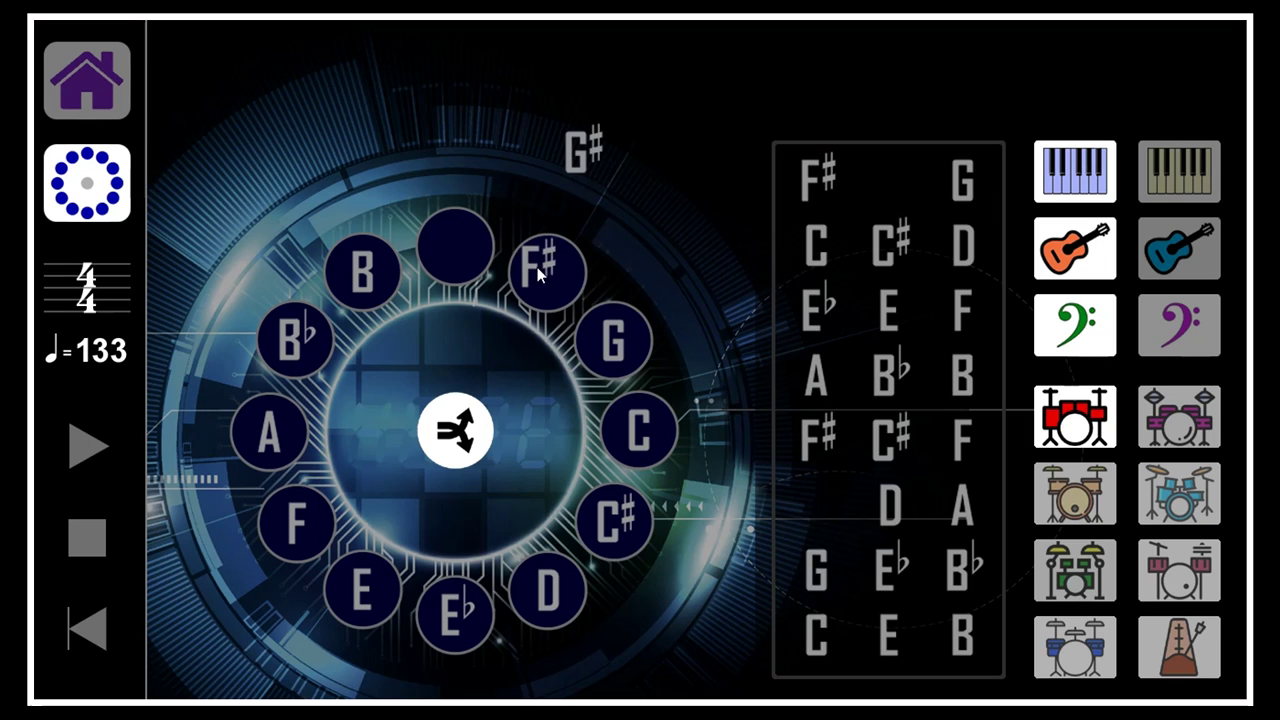
pyautogui.moveTo(585, 150); pyautogui.dragTo(469, 253)
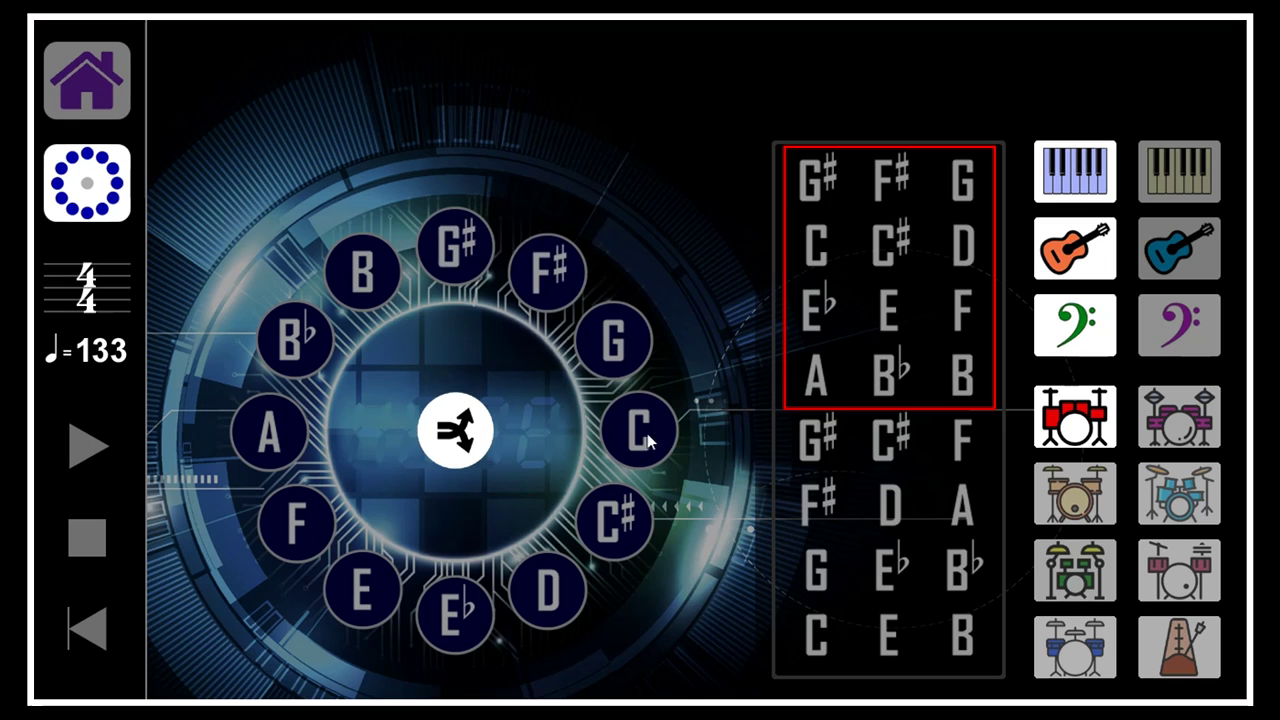
pyautogui.moveTo(640, 430); pyautogui.dragTo(665, 200)
pyautogui.moveTo(614, 518); pyautogui.dragTo(630, 455)
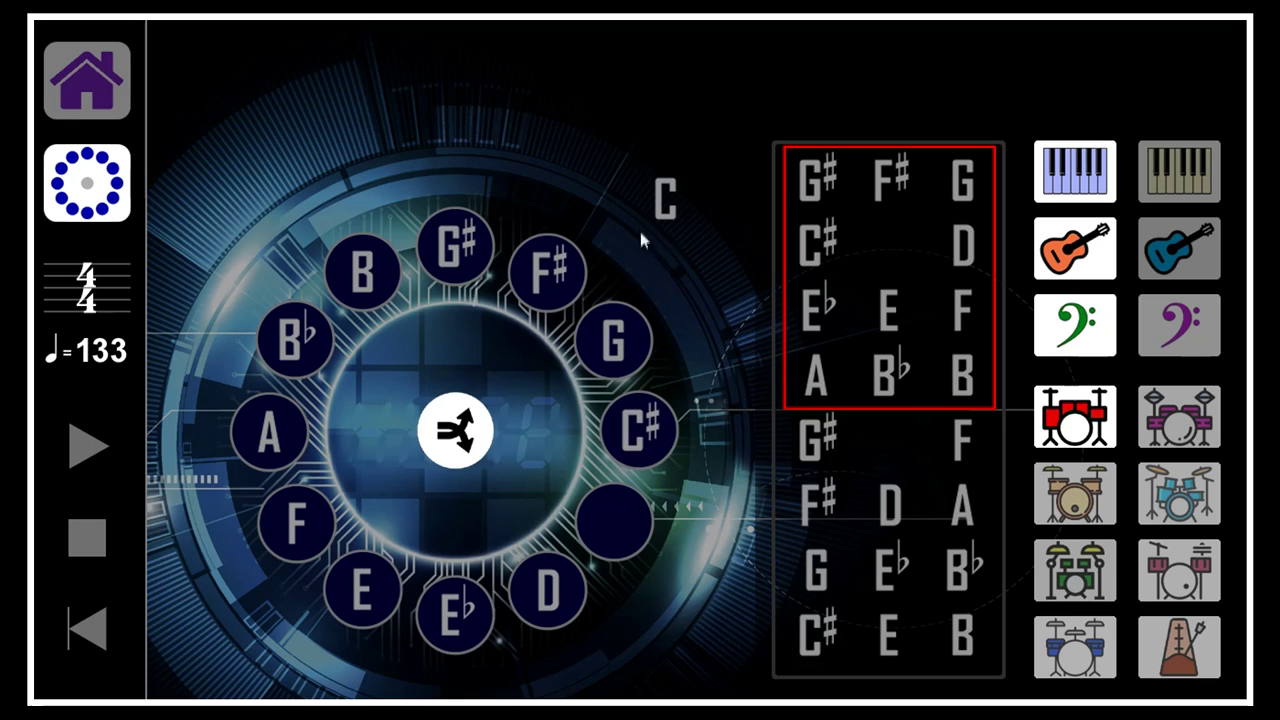
pyautogui.moveTo(664, 219); pyautogui.dragTo(613, 512)
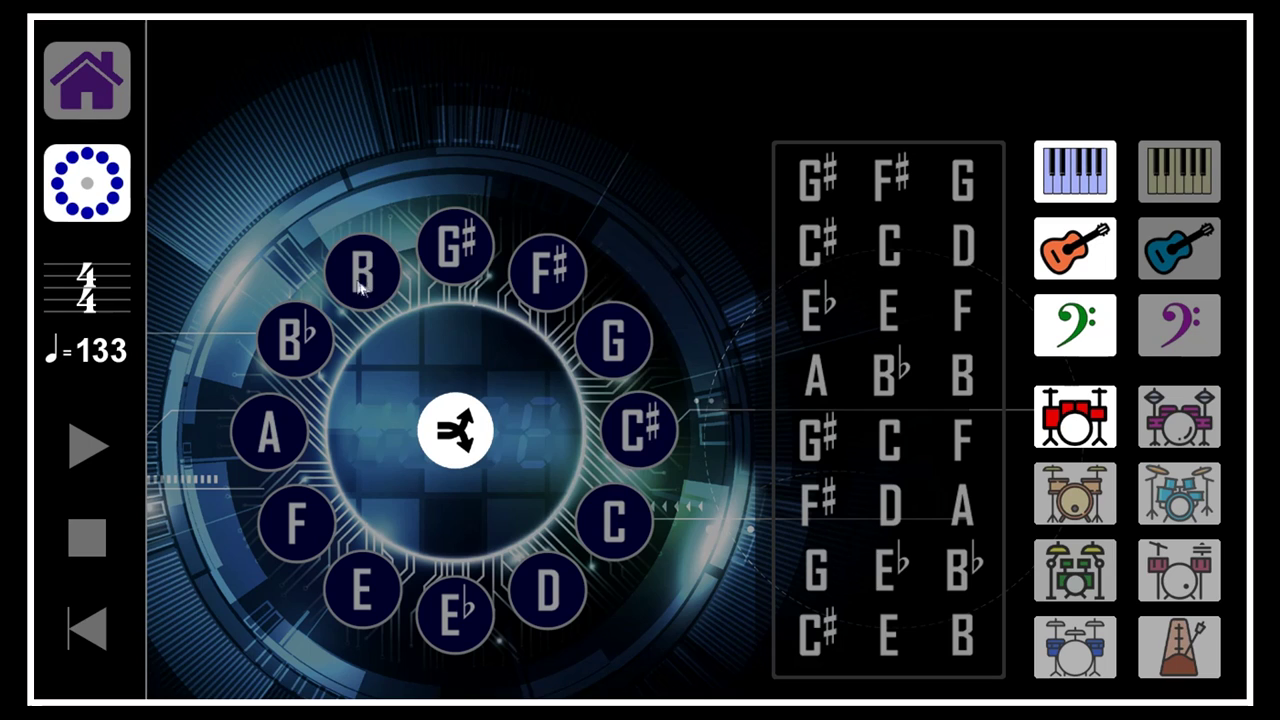
pyautogui.moveTo(362, 270)
pyautogui.mouseDown()
pyautogui.moveTo(312, 175)
pyautogui.moveTo(280, 152)
pyautogui.mouseUp()
pyautogui.moveTo(295, 340); pyautogui.dragTo(360, 272)
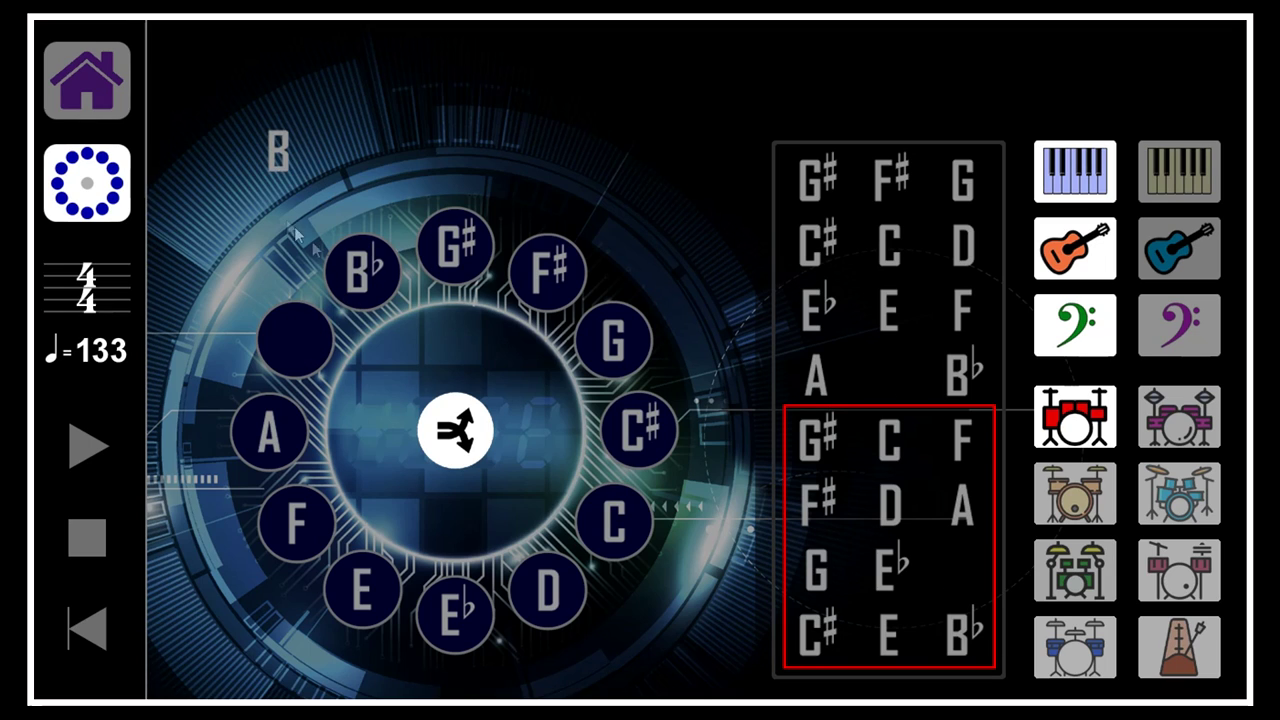
pyautogui.moveTo(280, 165); pyautogui.dragTo(301, 332)
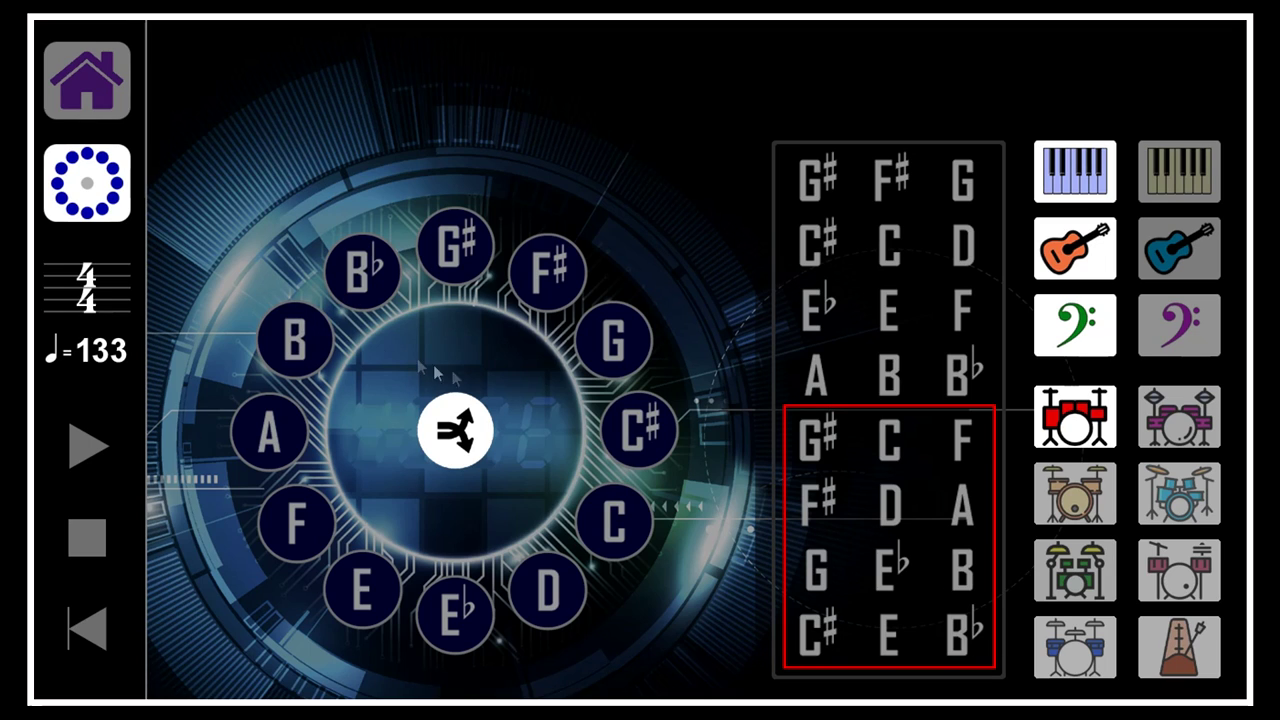
# Respell G♯ as A♭ and B♭ as A♯ in the chord rows, then select the second piano
pyautogui.click(812, 443)
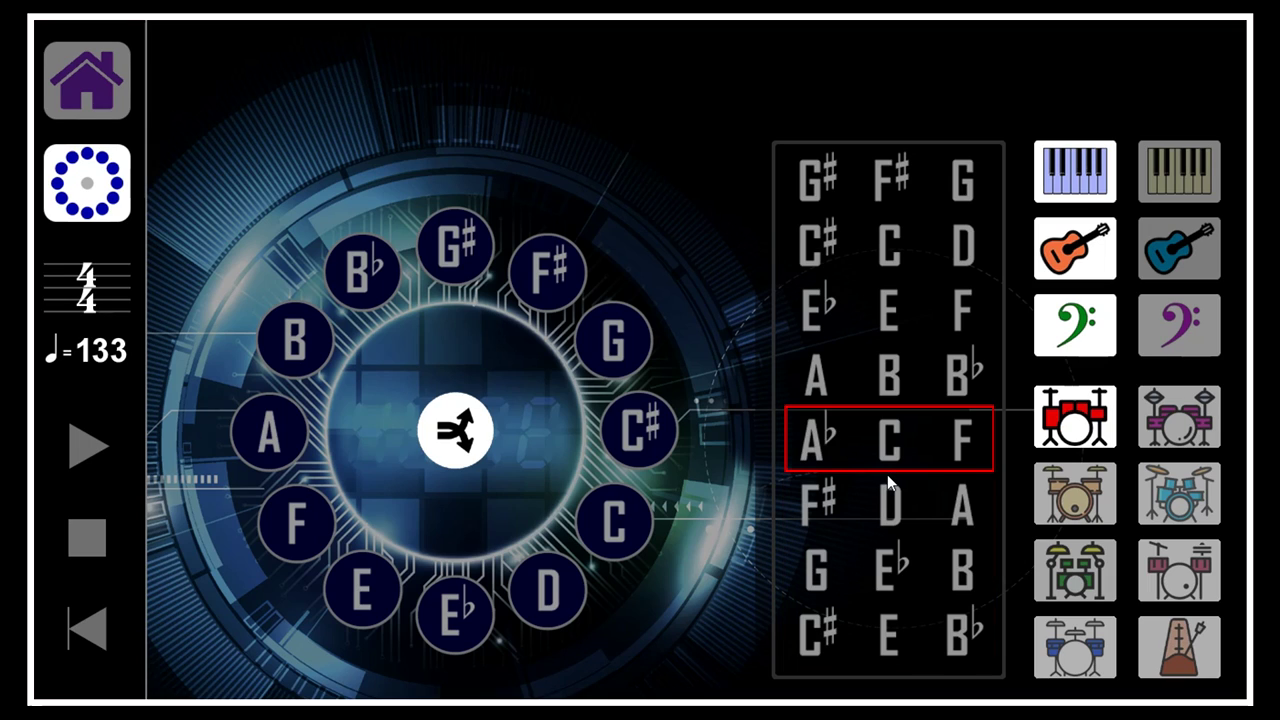
pyautogui.click(887, 528)
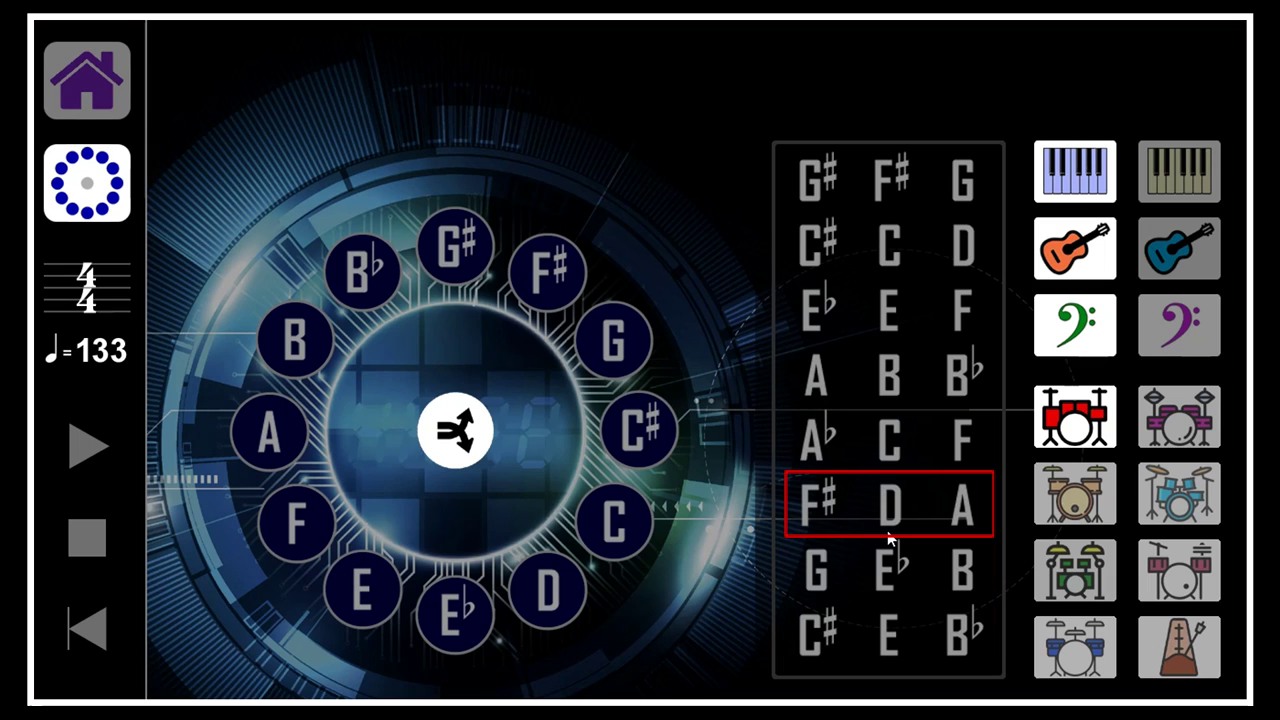
pyautogui.click(886, 575)
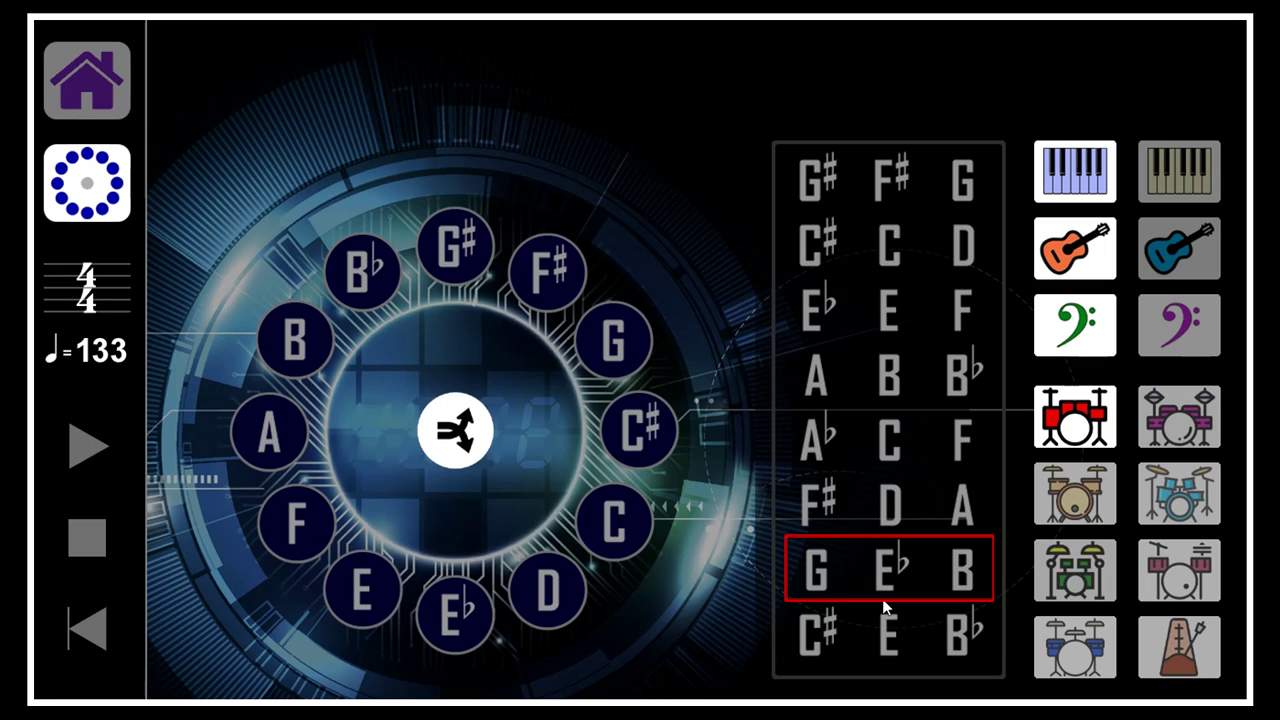
pyautogui.click(958, 635)
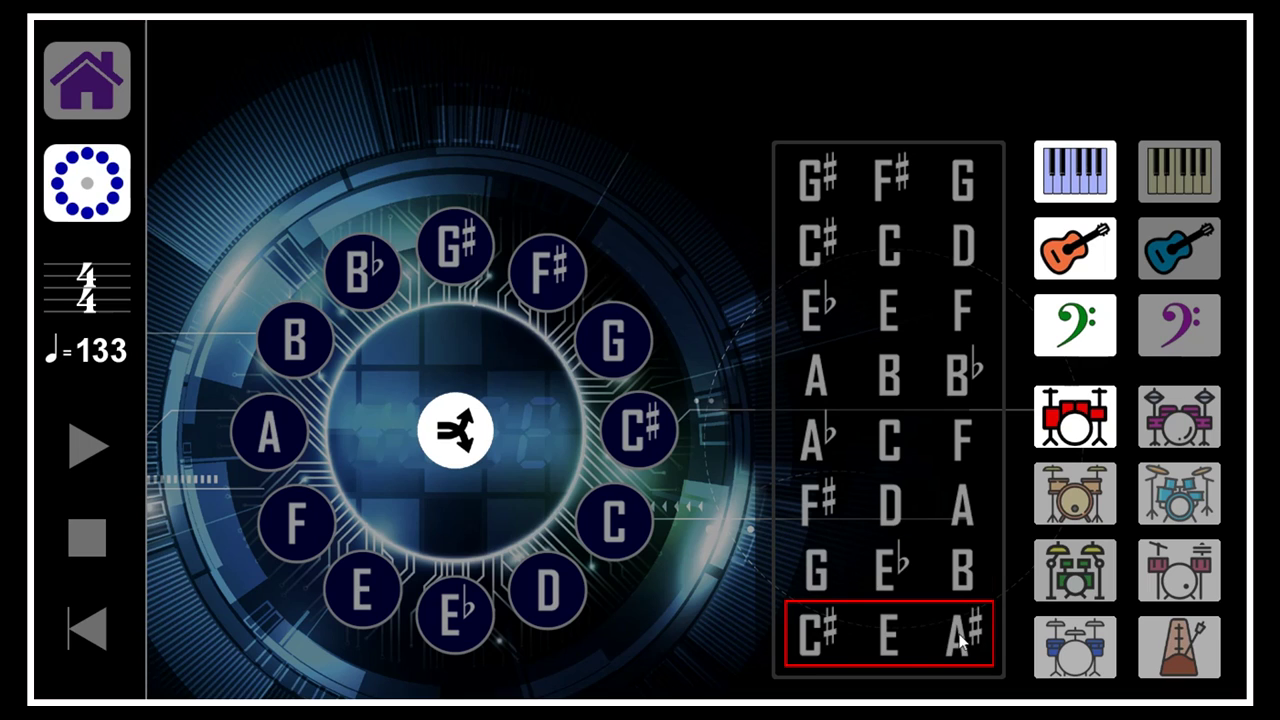
pyautogui.click(1172, 182)
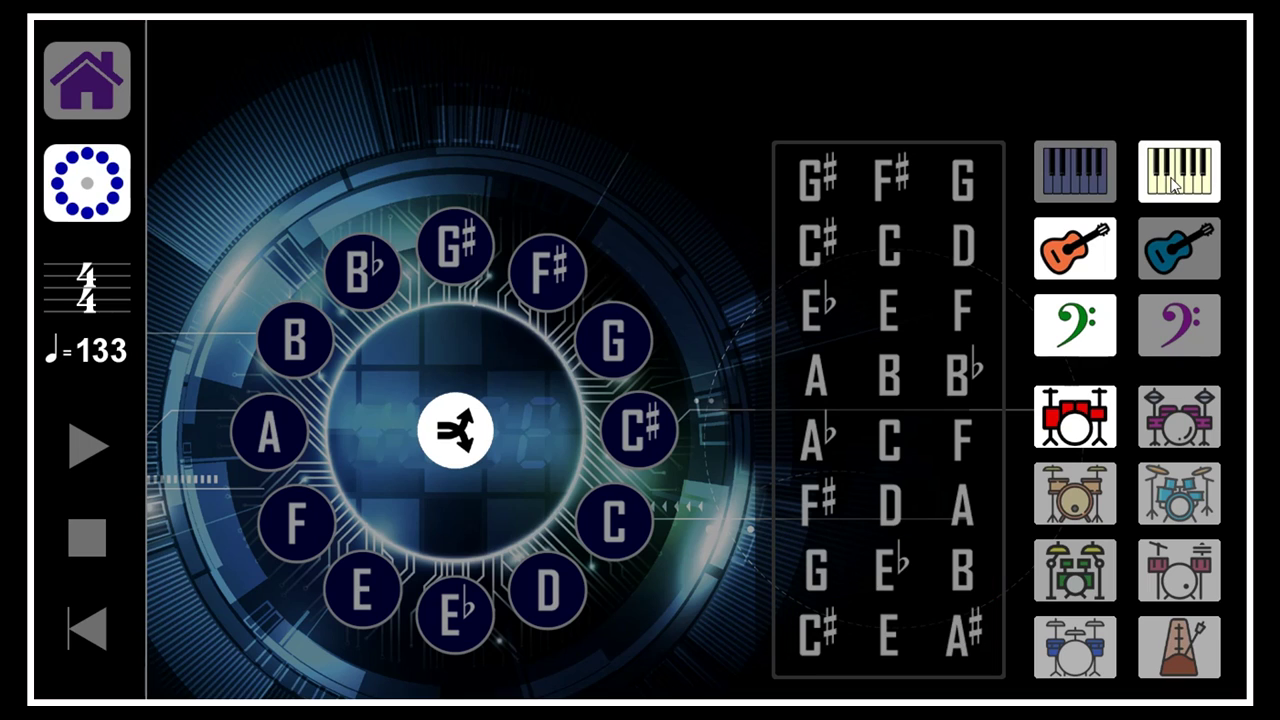
# Play the progression, set 5/4 time at 166 bpm, and return to the first piano sound
pyautogui.click(87, 450)
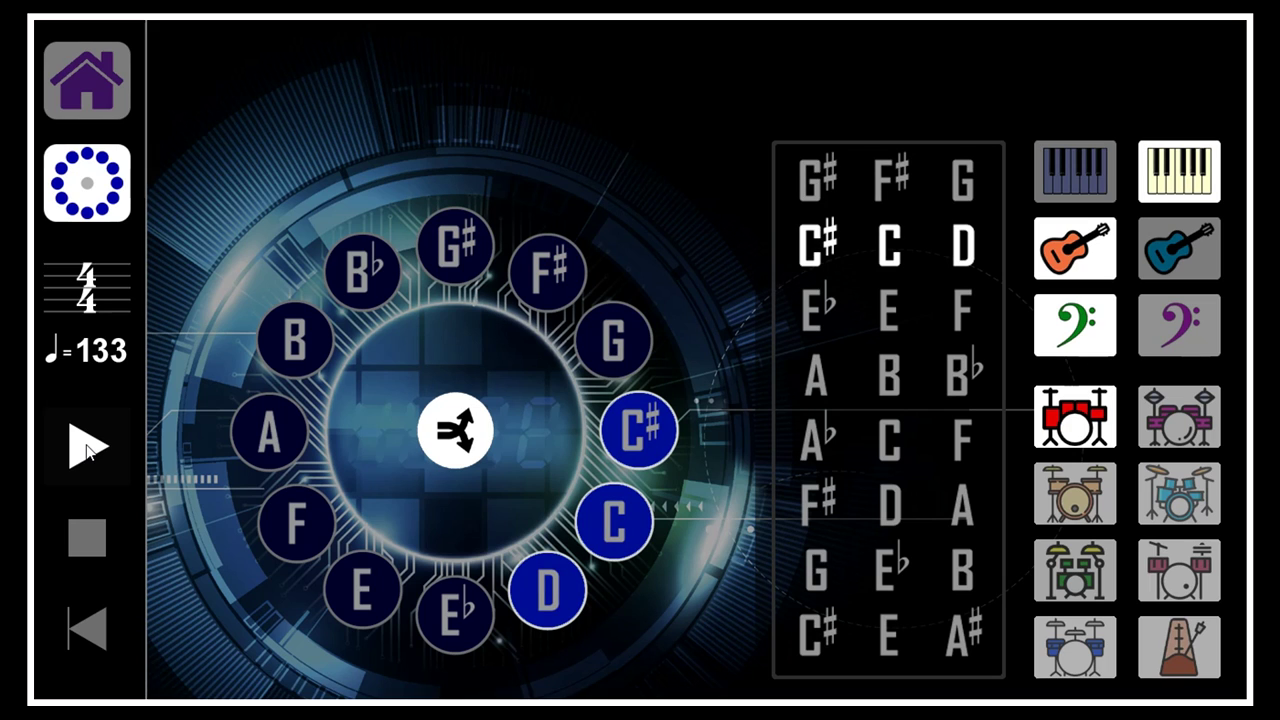
pyautogui.click(102, 302)
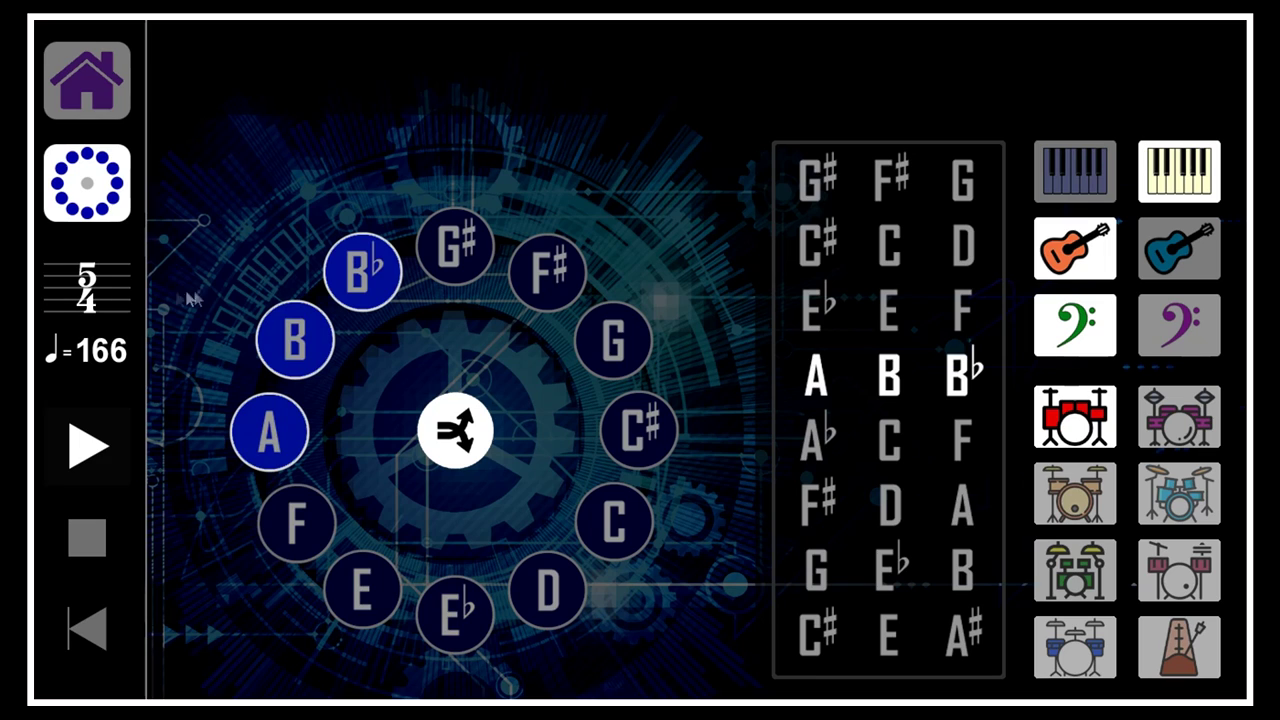
pyautogui.click(1063, 185)
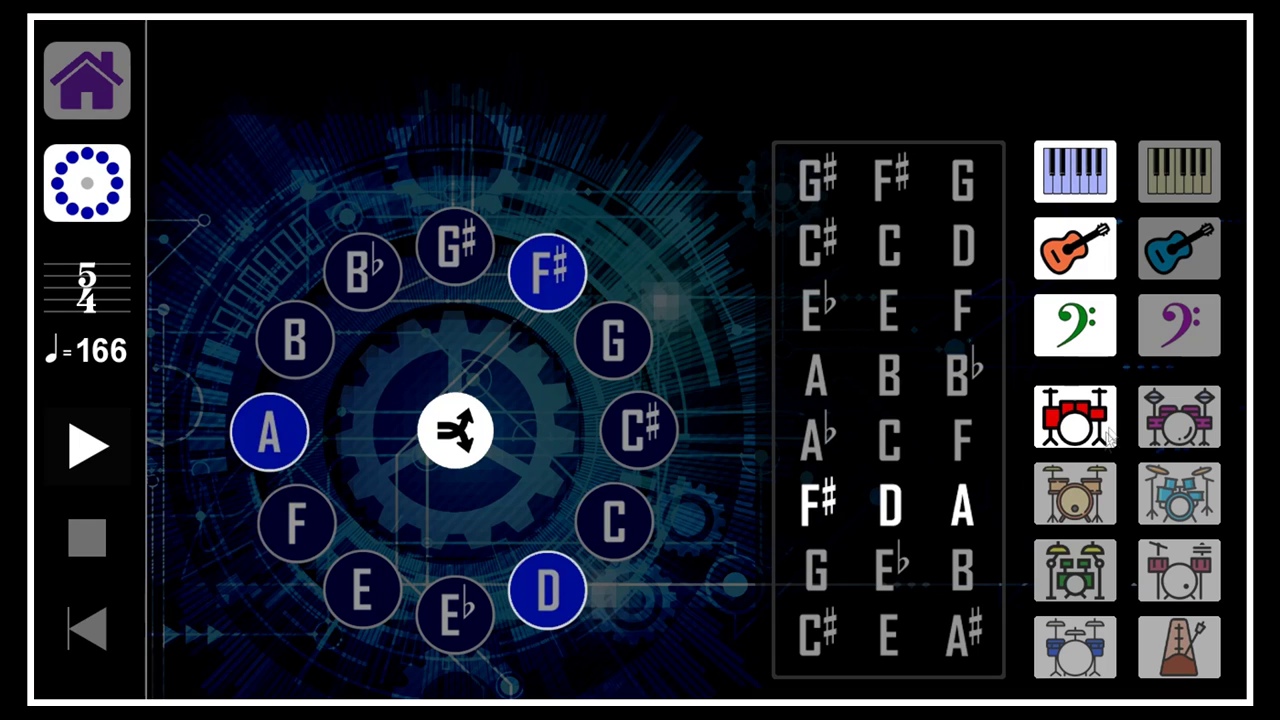
# Switch to the second drum kit and the yellow piano sound during playback
pyautogui.click(1078, 484)
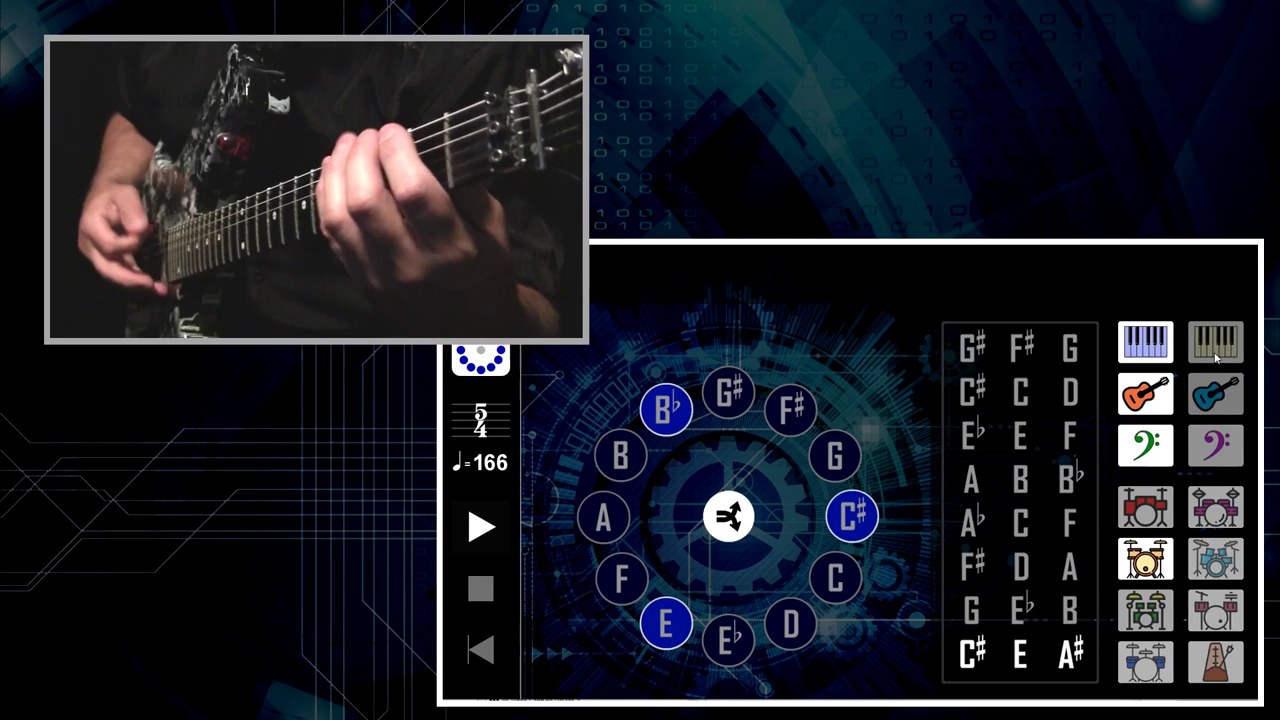
pyautogui.click(1215, 345)
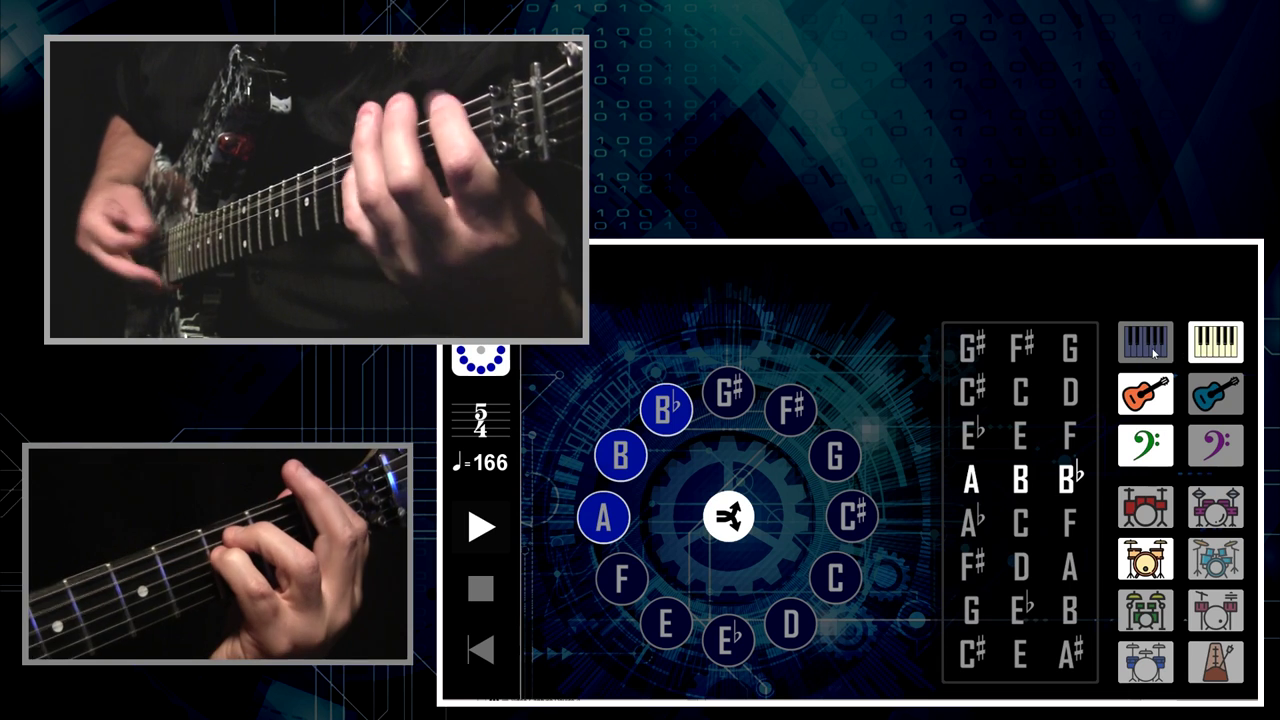
# Return to the first piano sound via the left piano icon as the A♭–C–F row plays
pyautogui.click(1155, 350)
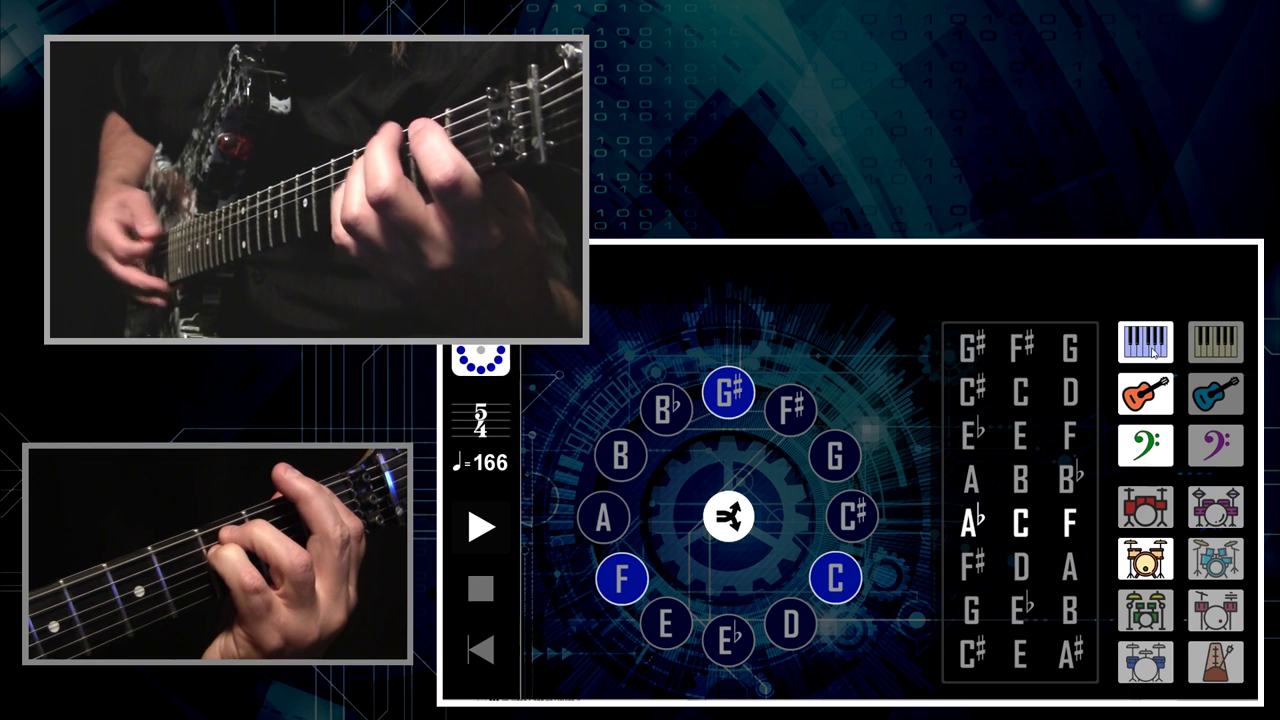